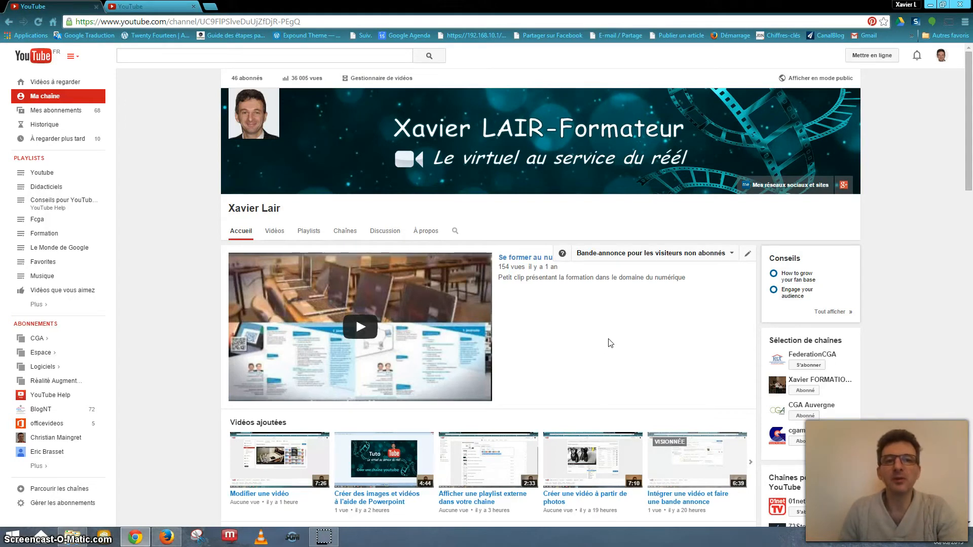
Open the video editor (Montage de vidéos) from the channel's Creator Studio
click(941, 56)
click(885, 123)
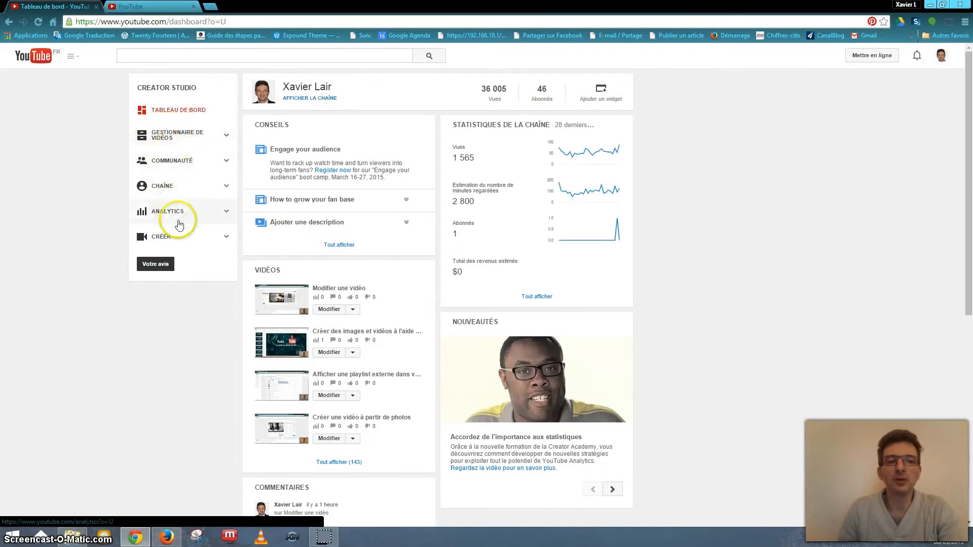
click(179, 239)
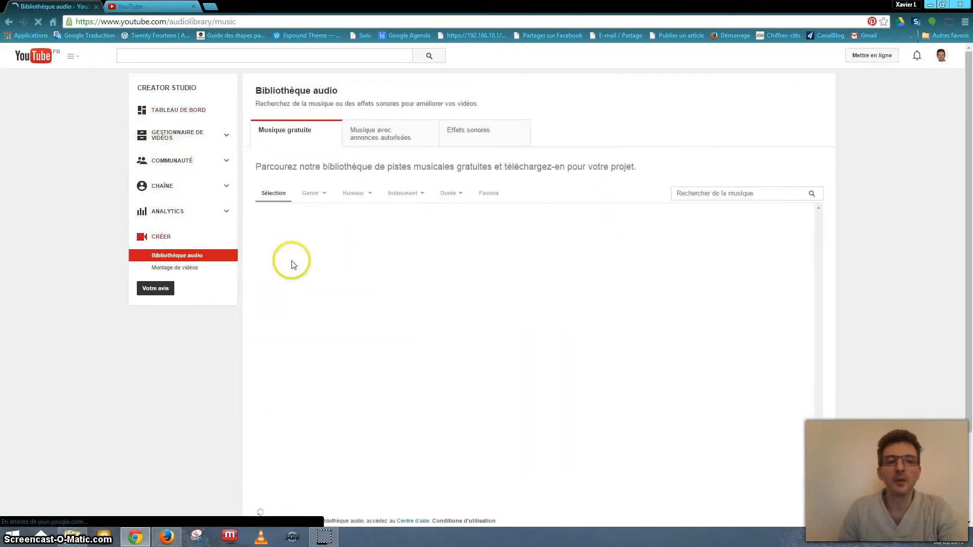
click(178, 269)
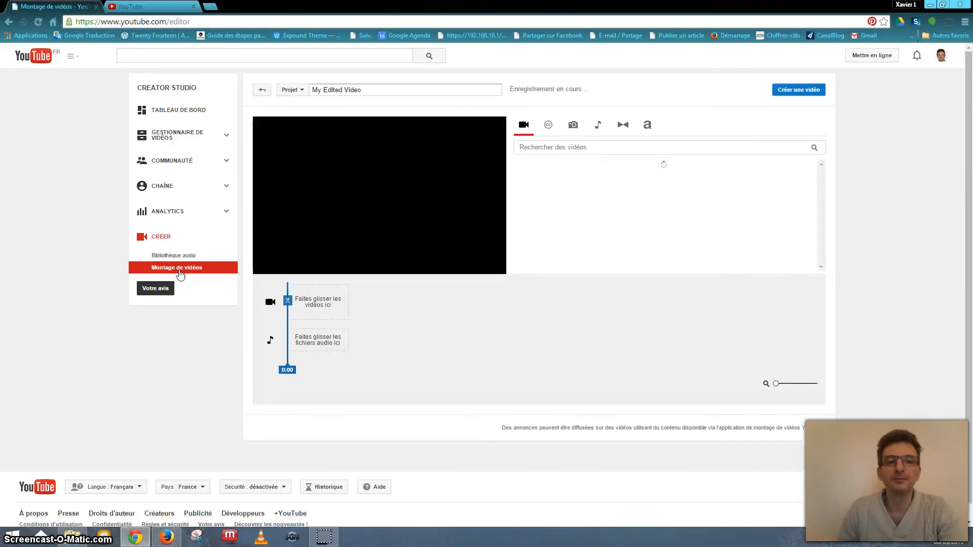
Add the uploaded video "Créer un compte Google" to the start of the video track, stop its preview and deselect the clip
drag(529, 256, 525, 259)
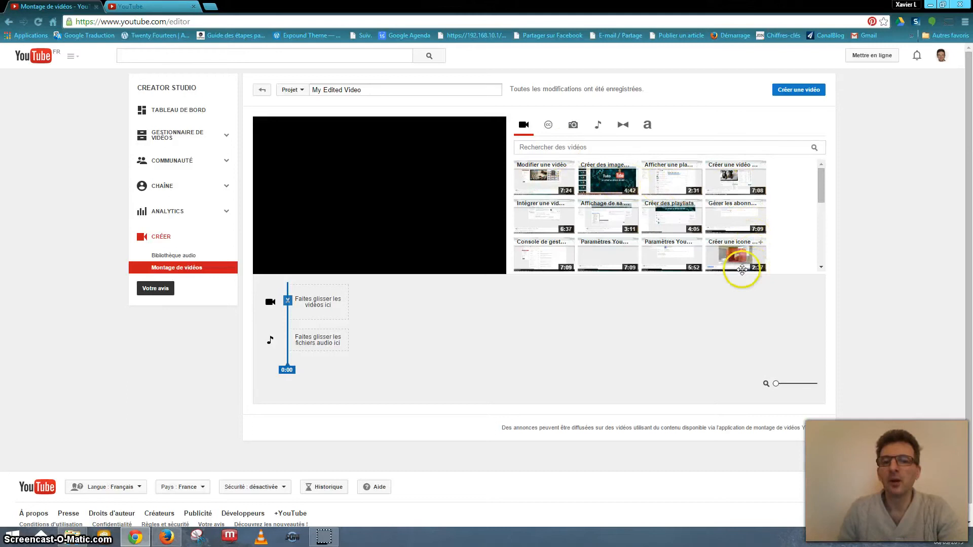
drag(825, 196, 814, 234)
scroll(814, 232, down, 1)
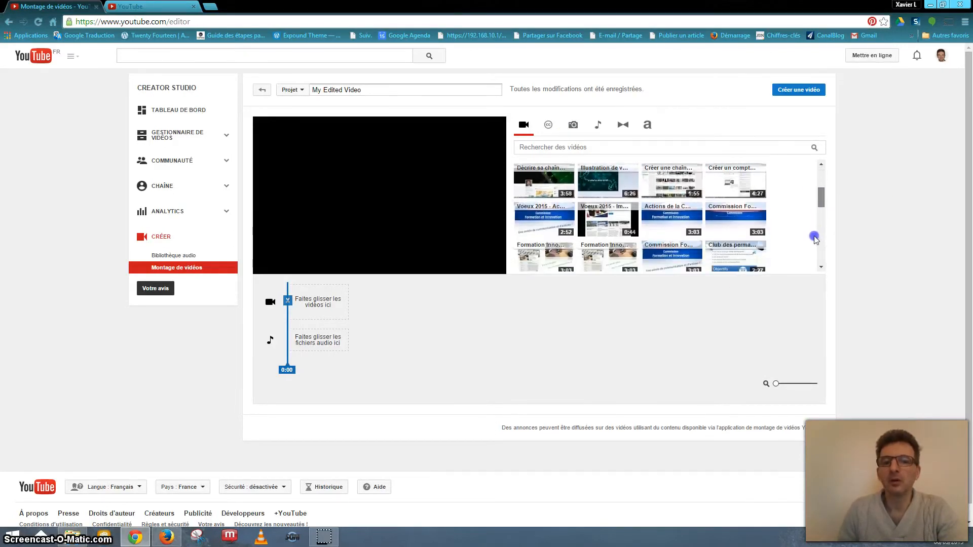
scroll(814, 231, up, 1)
scroll(814, 231, up, 1)
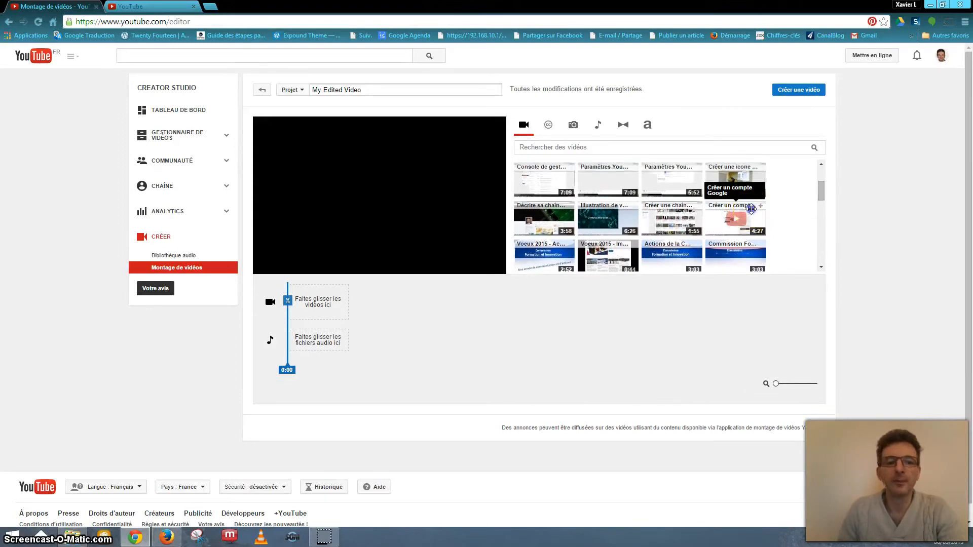
drag(751, 209, 319, 302)
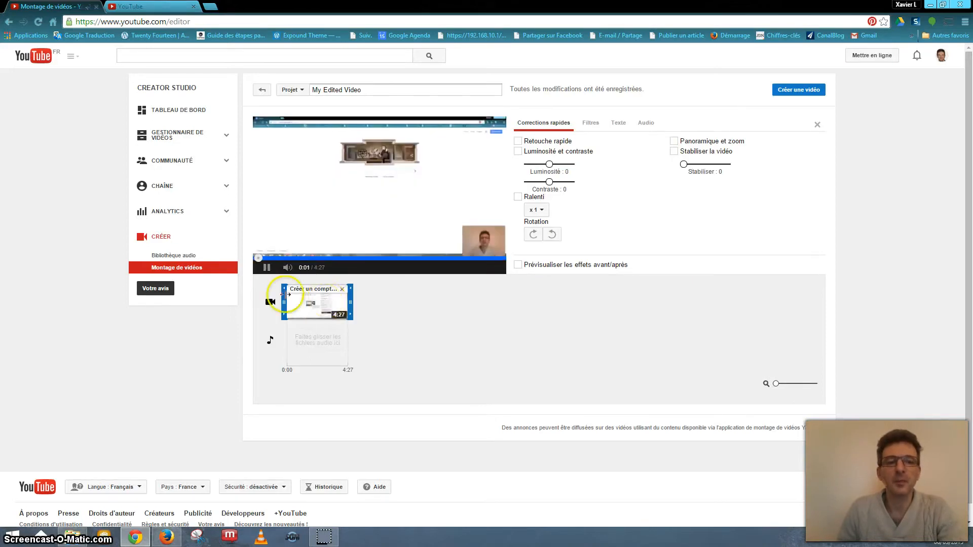
click(266, 268)
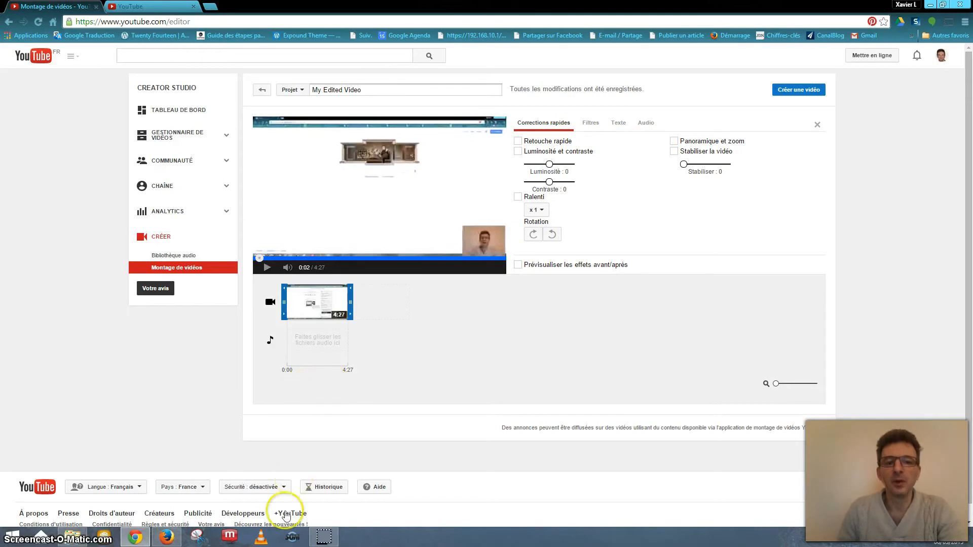
click(463, 337)
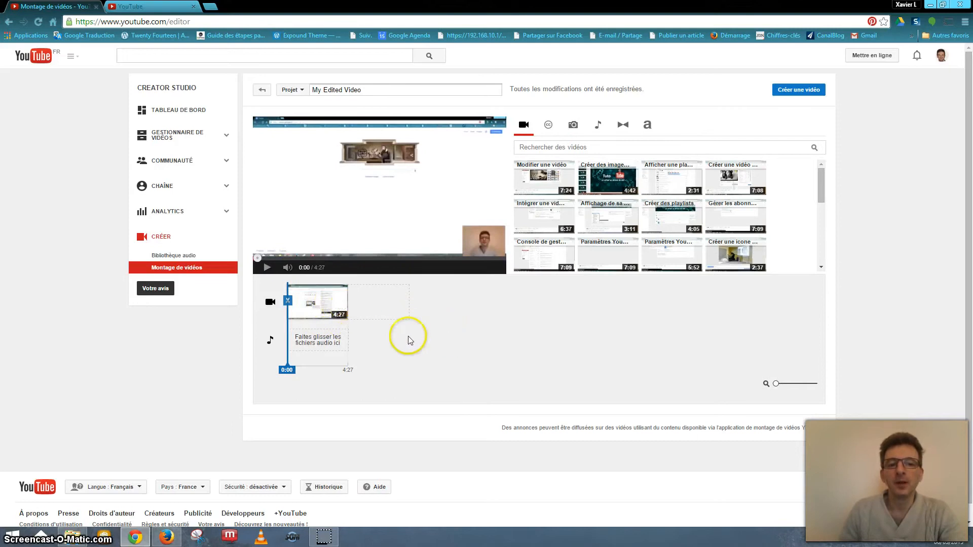
click(431, 326)
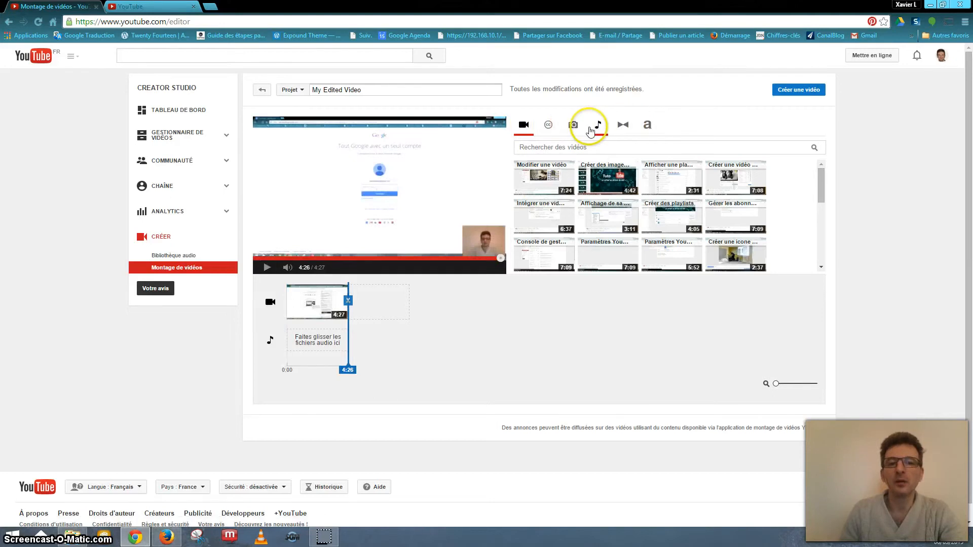
Start a photo import into the project and name the new album "Titres pour chaine Youtube"
click(573, 128)
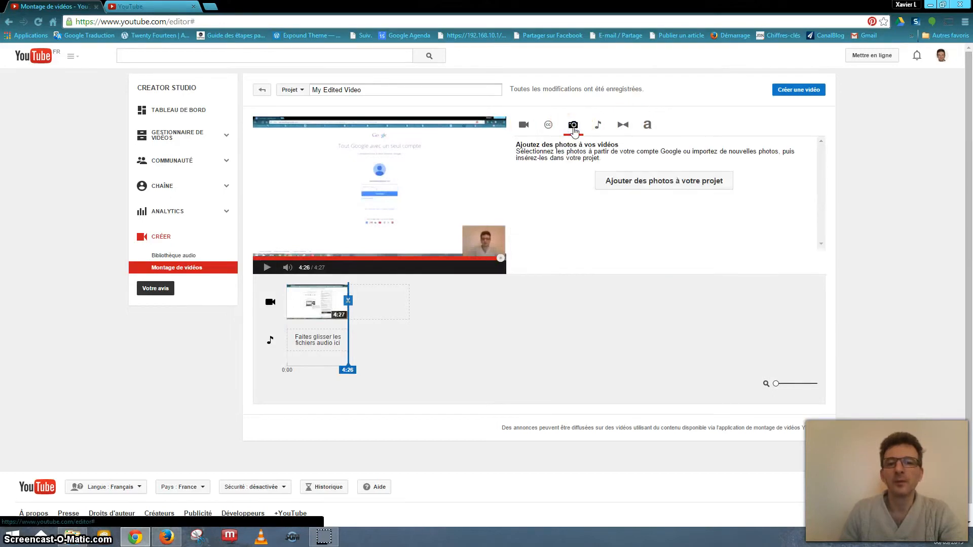
click(658, 186)
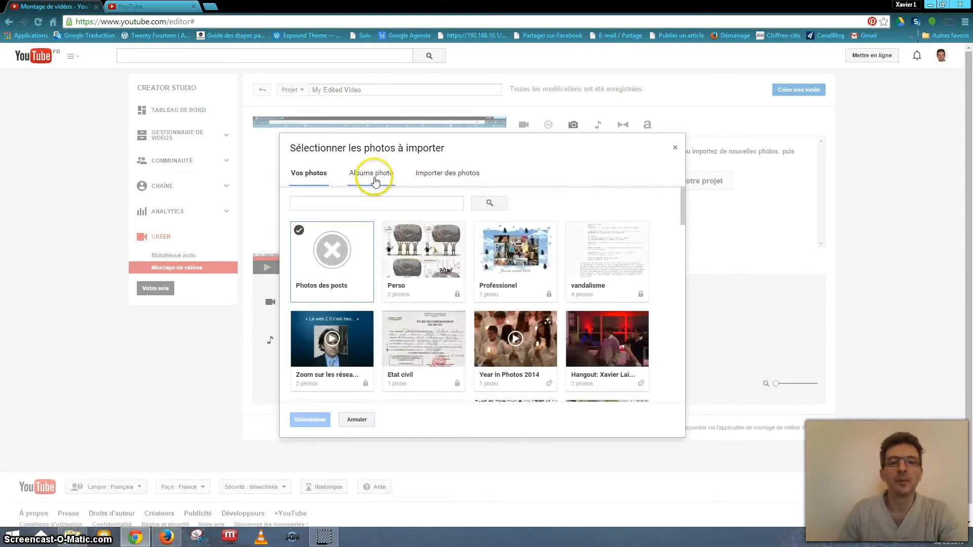
click(446, 173)
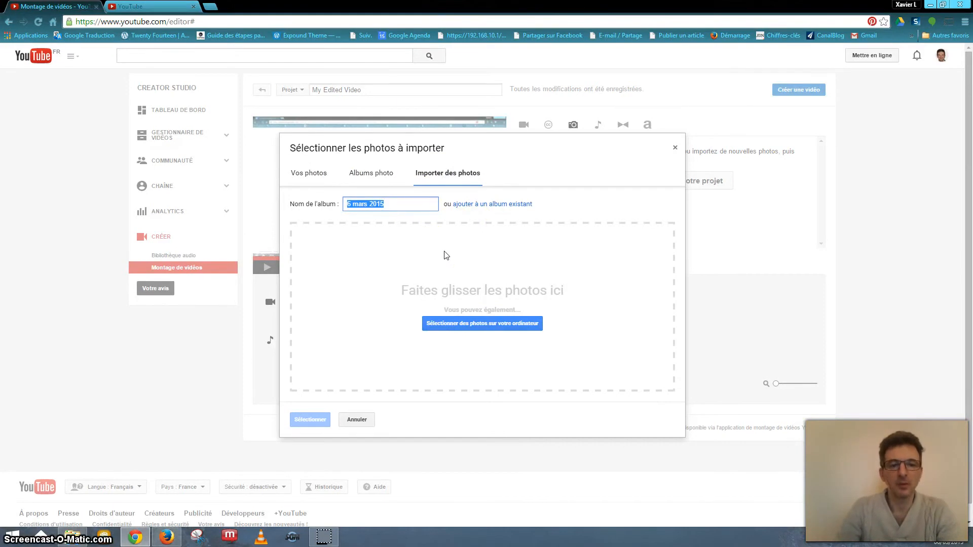
text(Ti)
key(BackSpace)
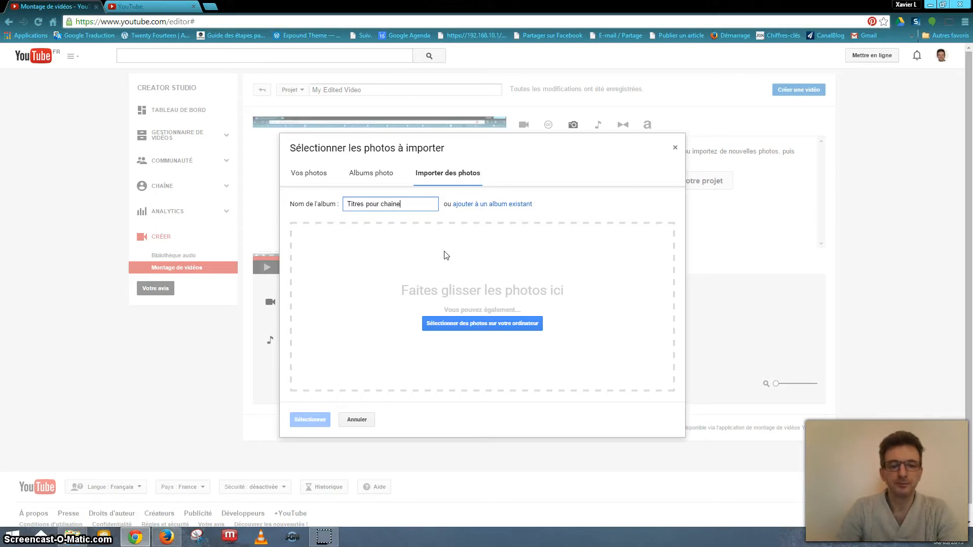
text(Youtub)
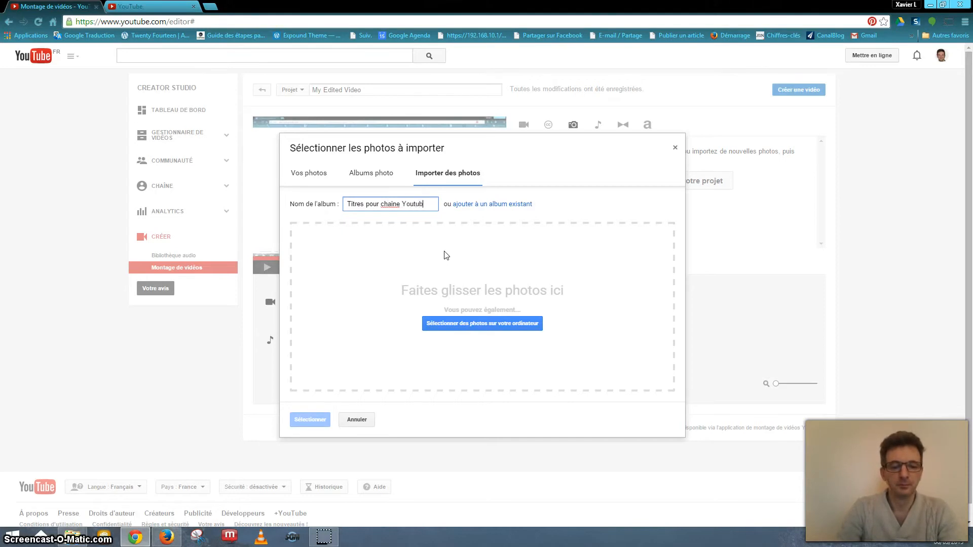
text(e)
Browse the computer for the photos to upload, going from the desktop to the Youtube > montage > planches folder
click(484, 323)
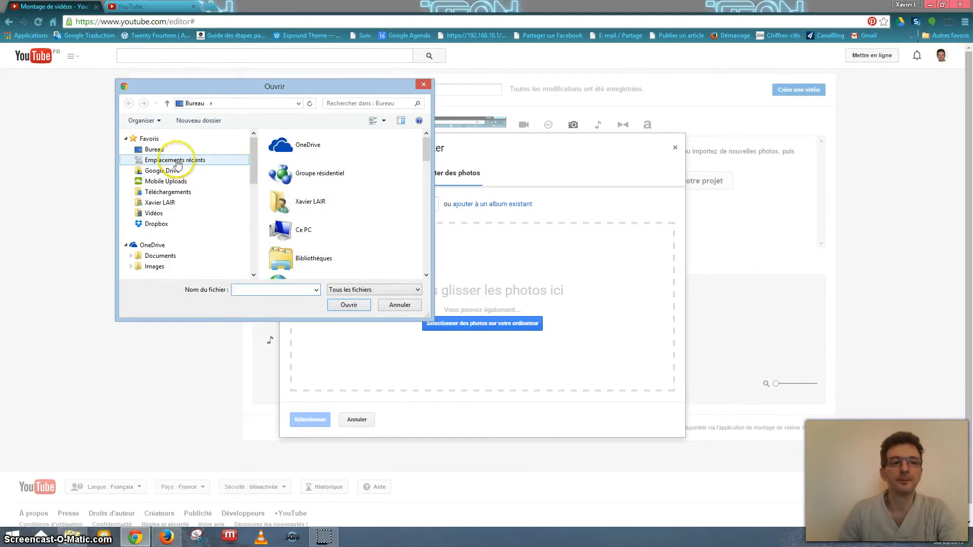
click(152, 149)
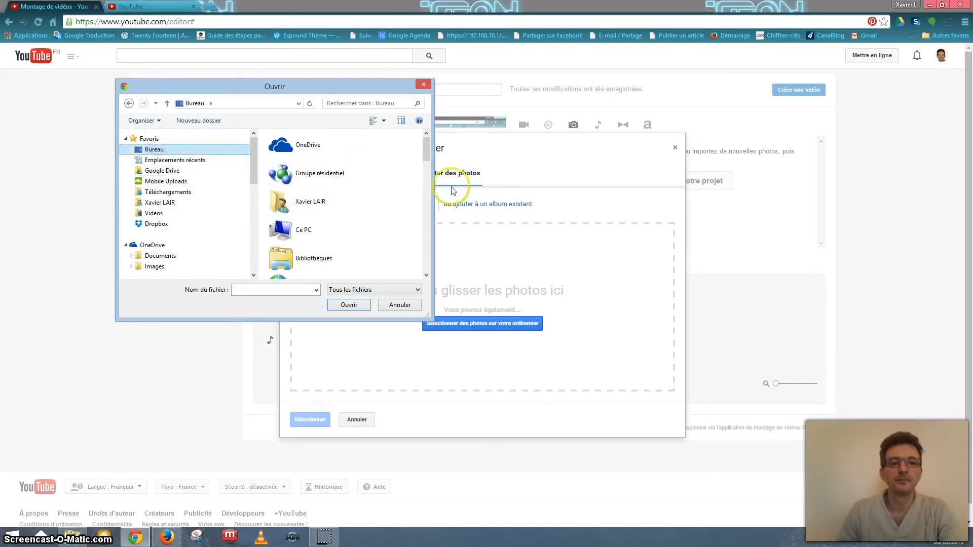
drag(427, 152, 432, 223)
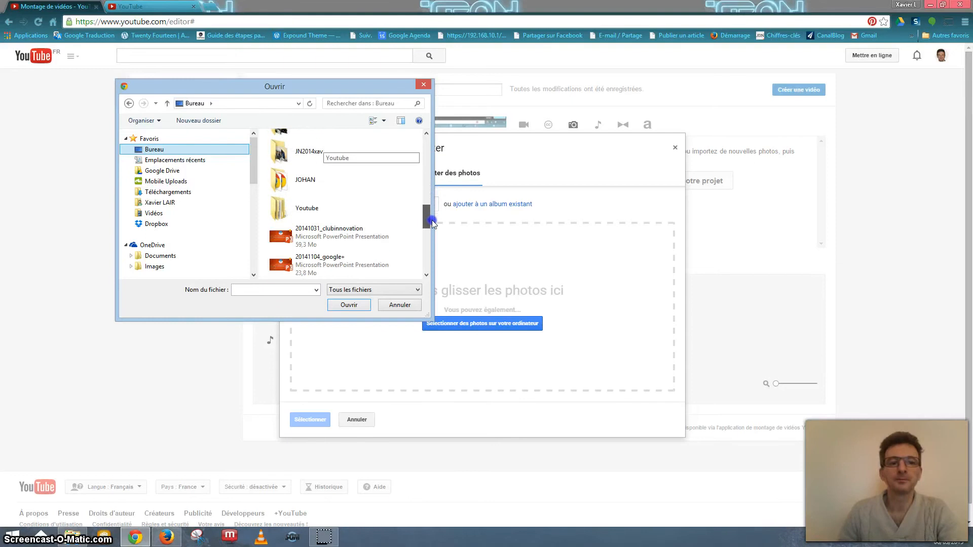
double_click(324, 209)
click(350, 171)
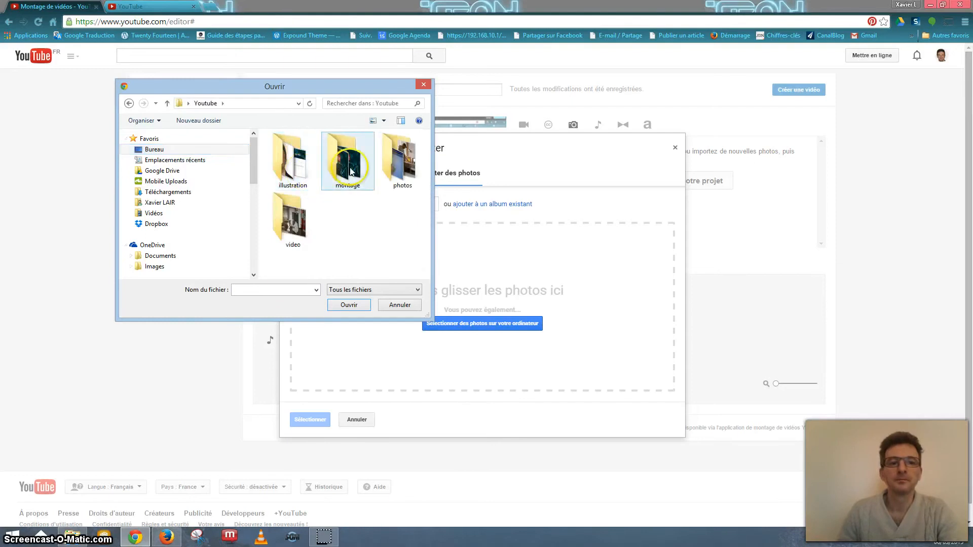
double_click(349, 171)
click(294, 149)
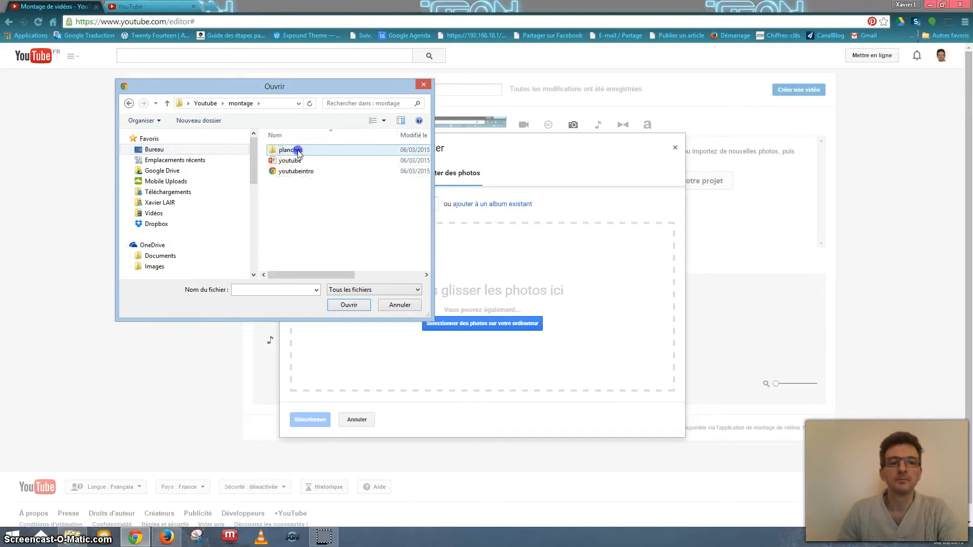
double_click(298, 151)
Select all the slide images from Diapositive1 to Diapositive17 and import them into the project
click(427, 151)
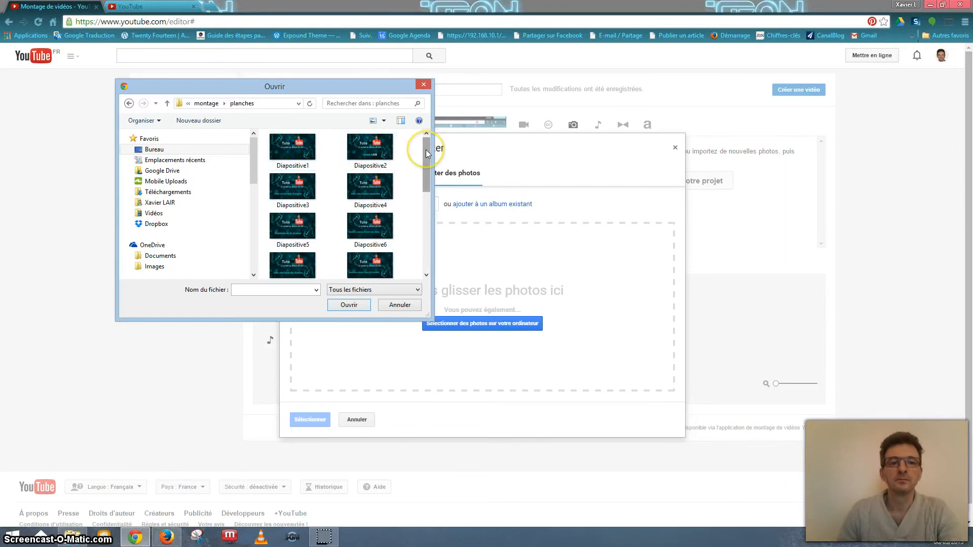
click(305, 151)
click(427, 165)
drag(428, 165, 430, 256)
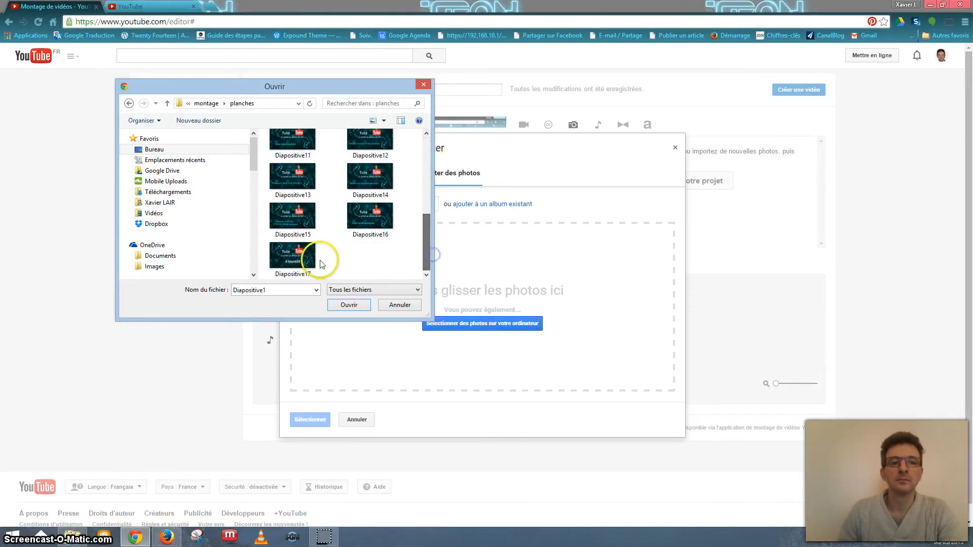
shift+click(299, 257)
click(355, 306)
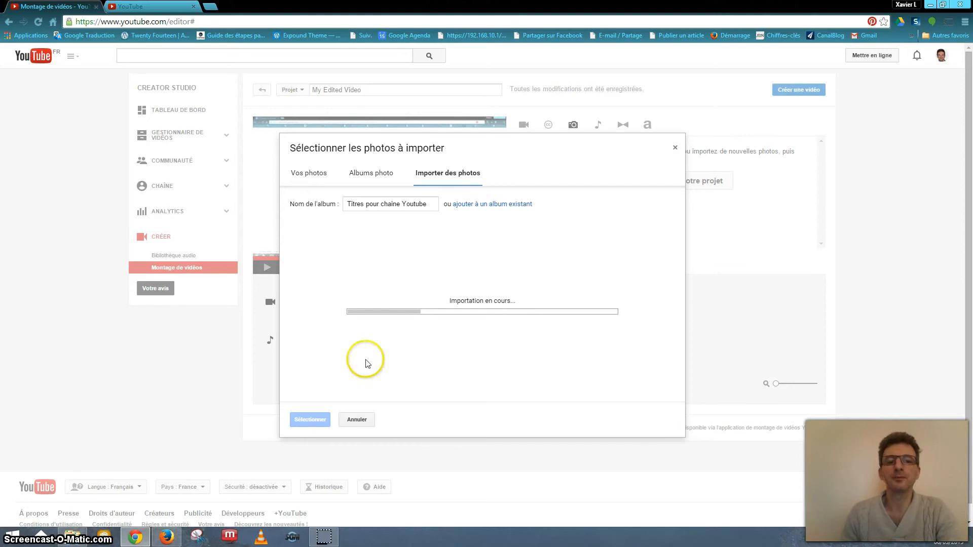
mouse_move(326, 540)
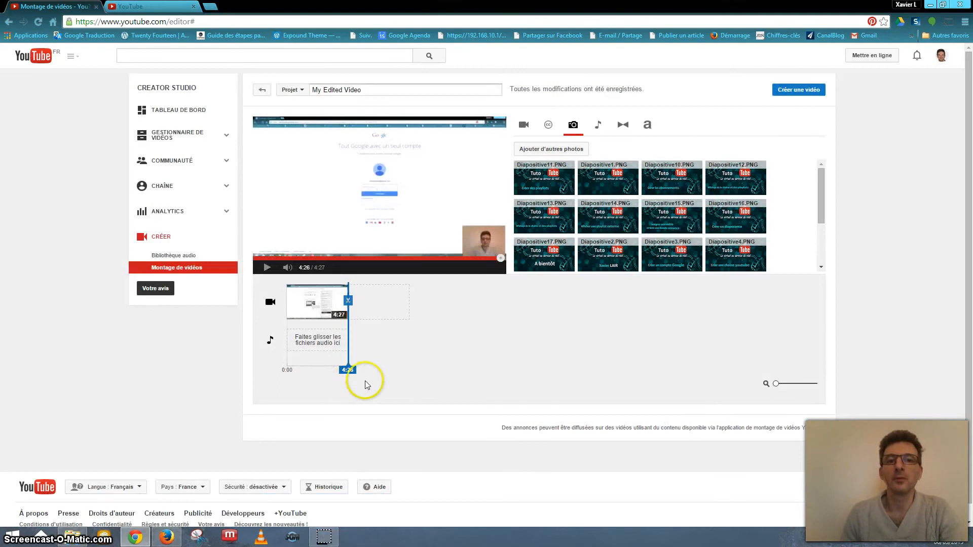
Insert the title image Diapositive1.PNG before the tutorial clip on the video track, deselect it and pause the preview
mouse_move(603, 188)
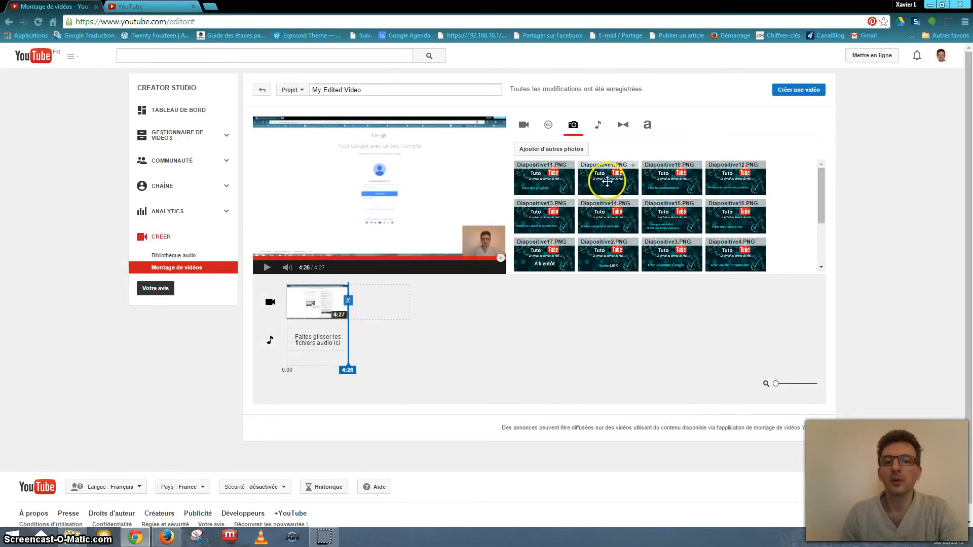
drag(607, 181, 296, 310)
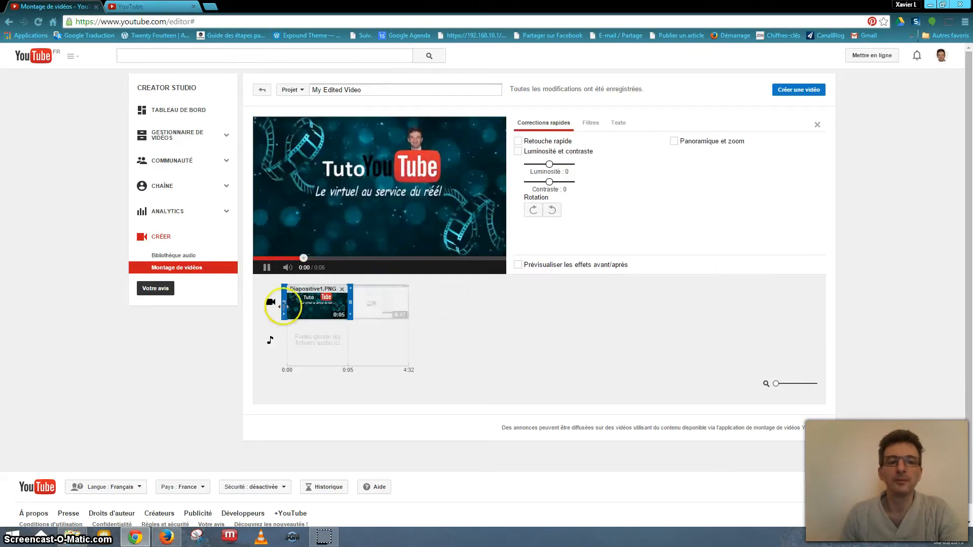
click(267, 269)
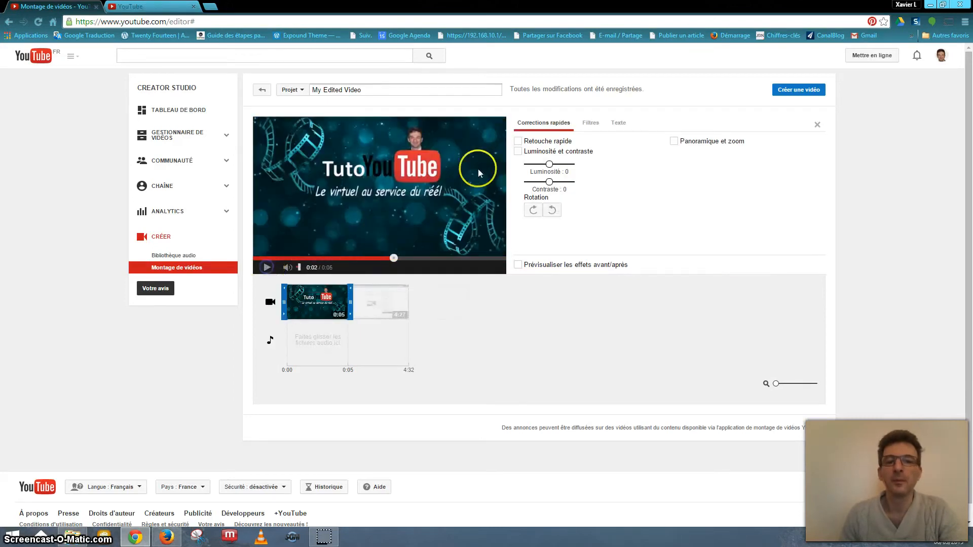
click(529, 330)
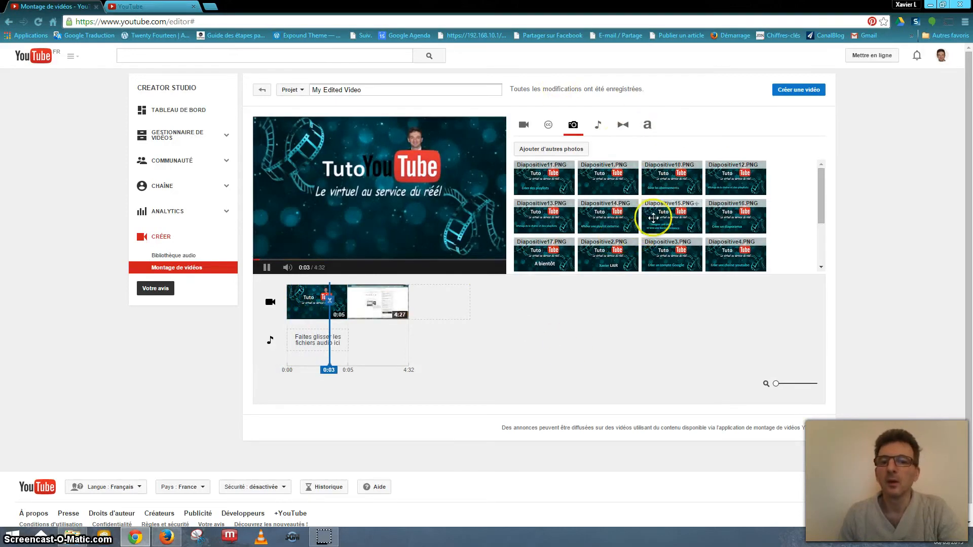
click(267, 268)
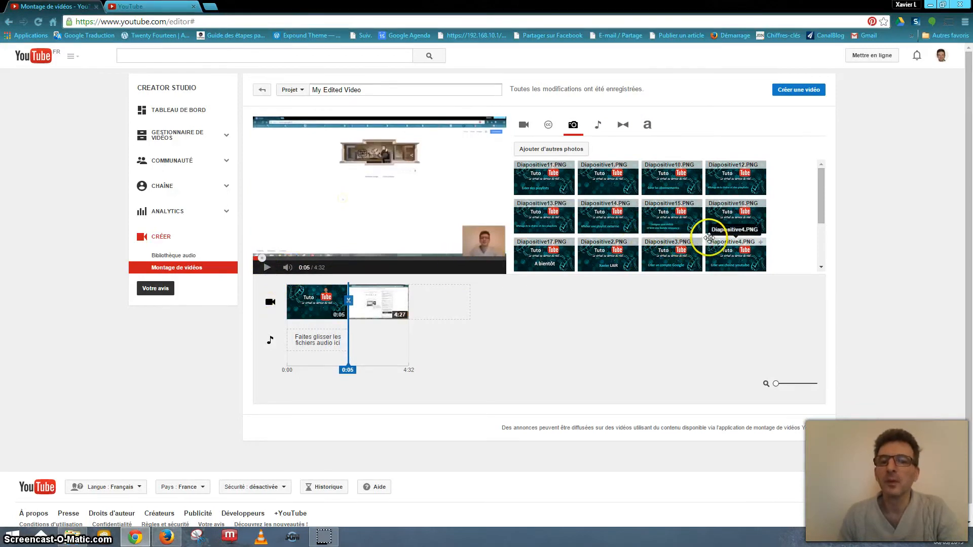
Append the closing image Diapositive17.PNG ("A bientôt") after the tutorial clip and replay its preview from the beginning
scroll(781, 221, down, 1)
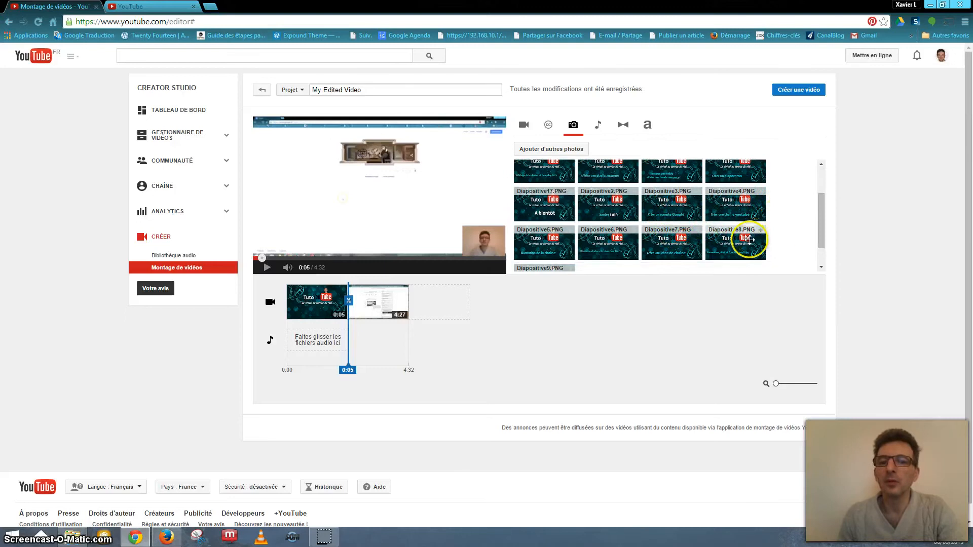
scroll(763, 241, down, 2)
scroll(749, 246, up, 3)
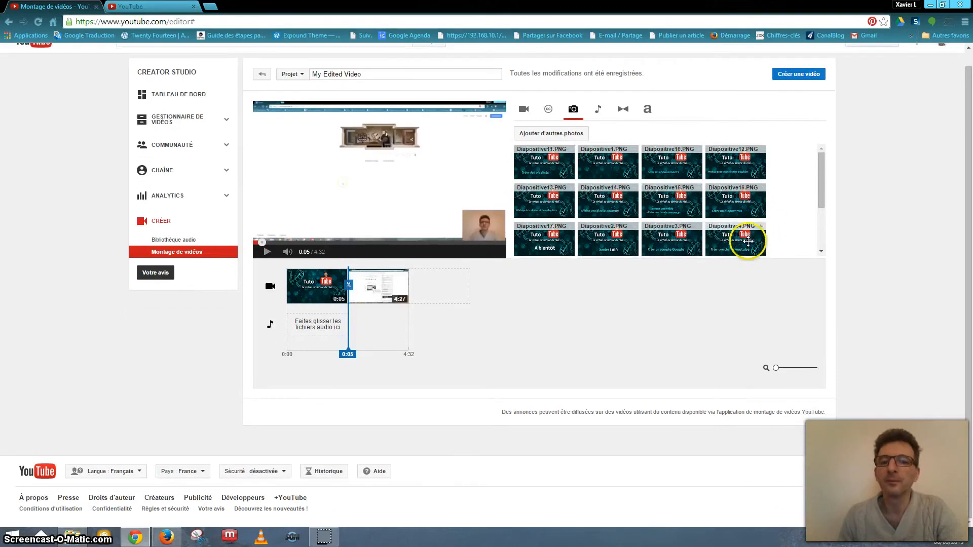
scroll(743, 228, up, 2)
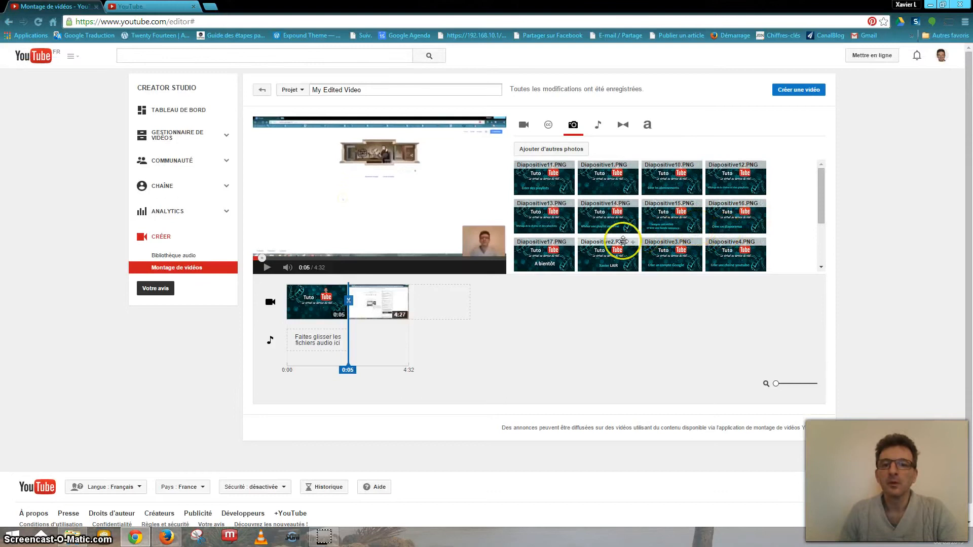
drag(478, 282, 442, 303)
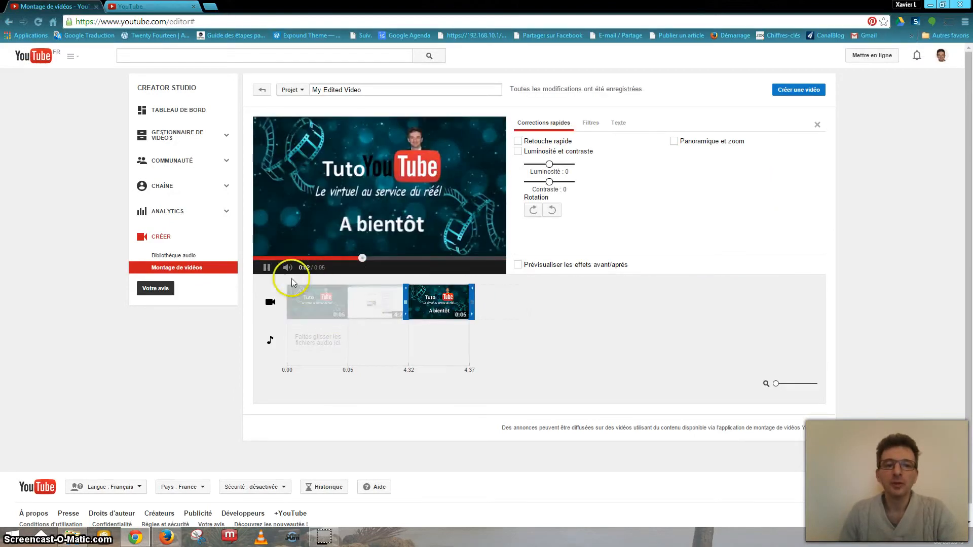
click(266, 269)
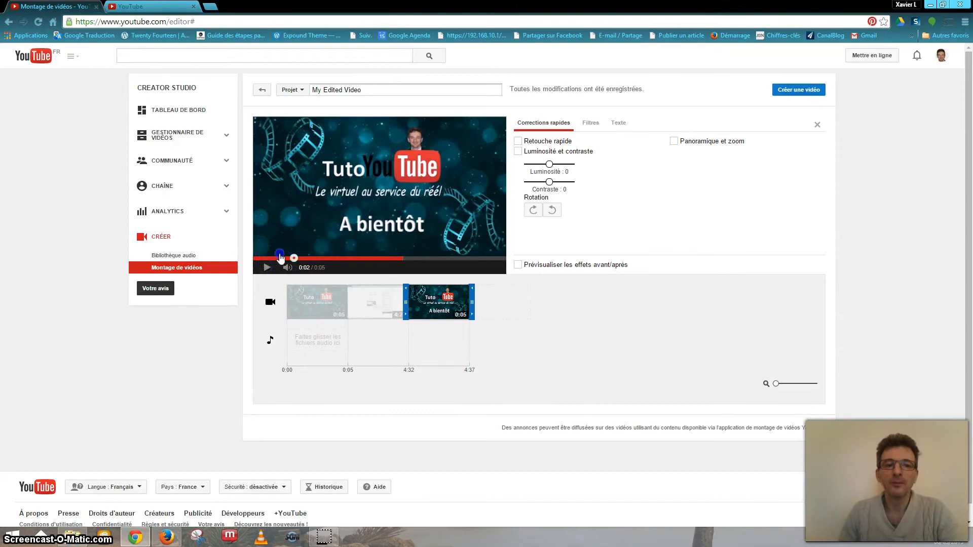
drag(281, 258, 257, 258)
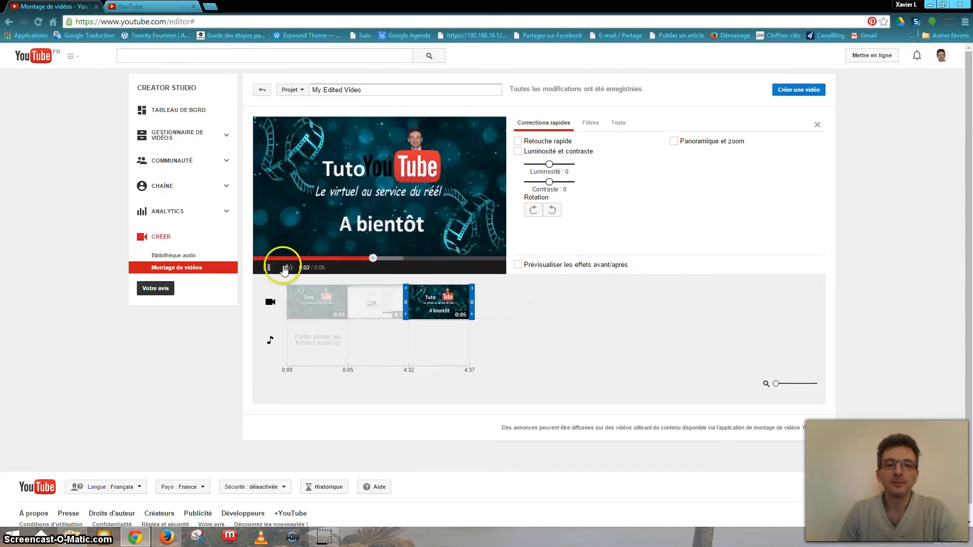
Deselect the closing image and preview both joins: title image into the tutorial clip, and tutorial clip into the closing image
click(267, 269)
click(531, 333)
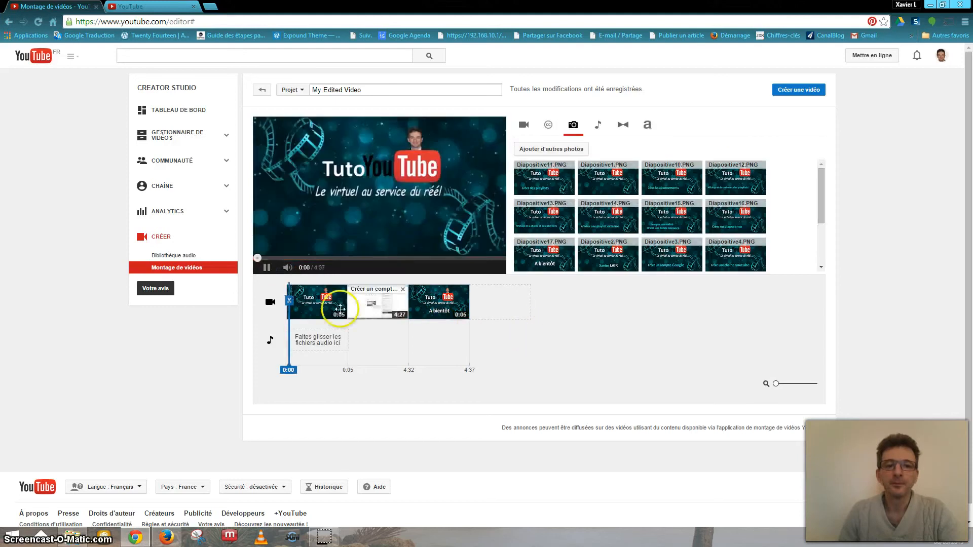
click(312, 193)
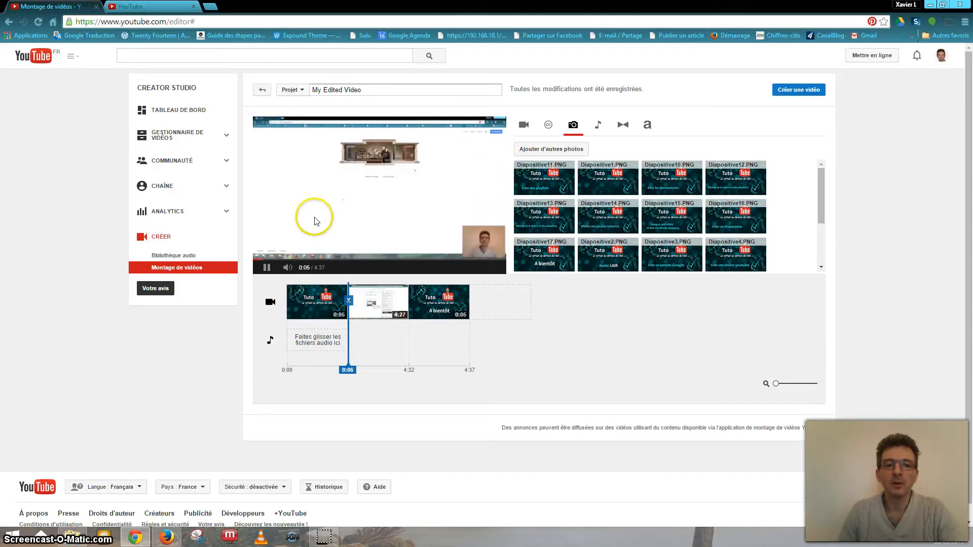
click(267, 267)
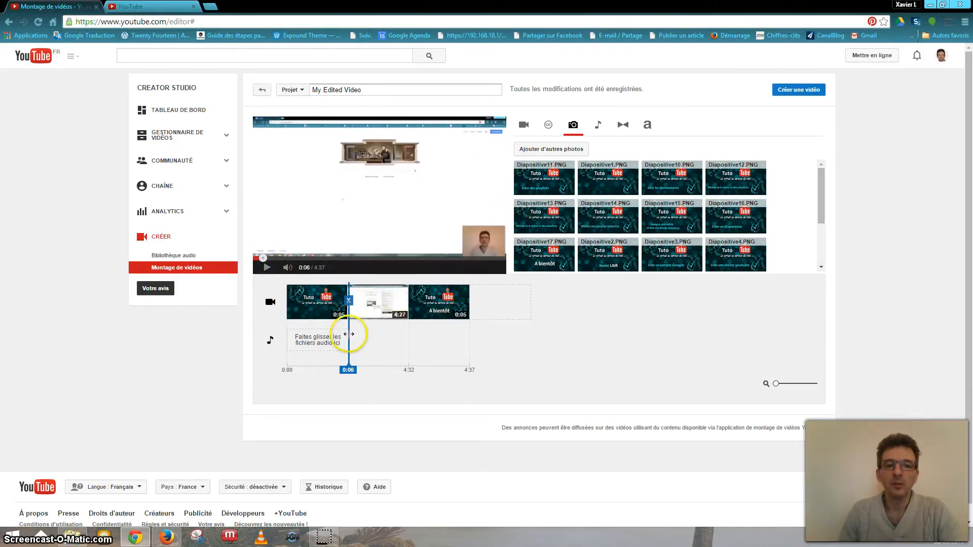
drag(348, 334, 410, 335)
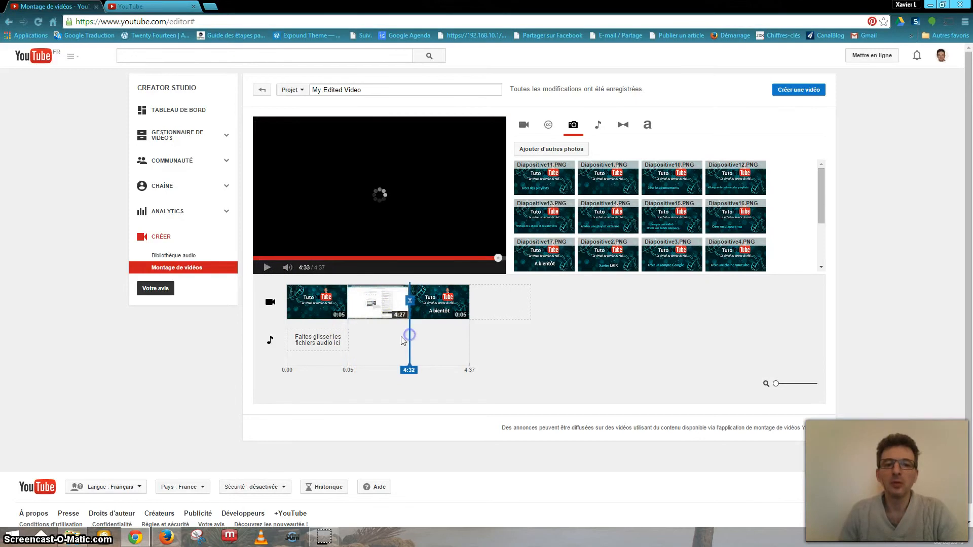
click(268, 268)
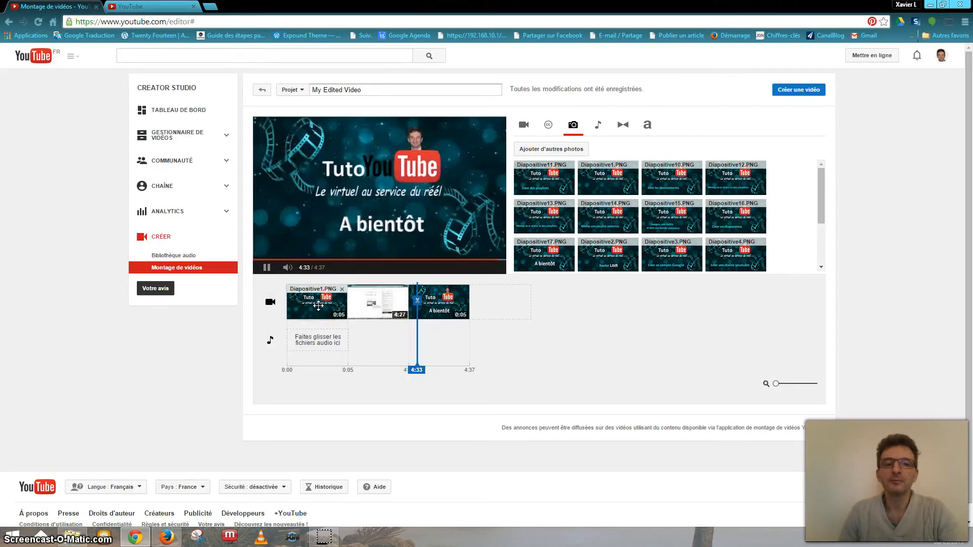
click(267, 268)
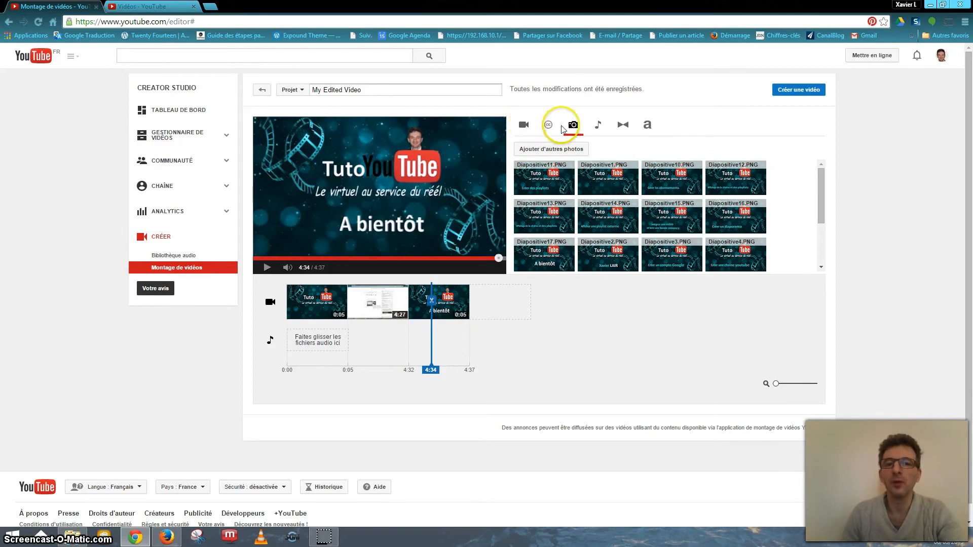
Insert the youtubeintro video between the title image and the tutorial clip on the video track, and deselect it
click(525, 127)
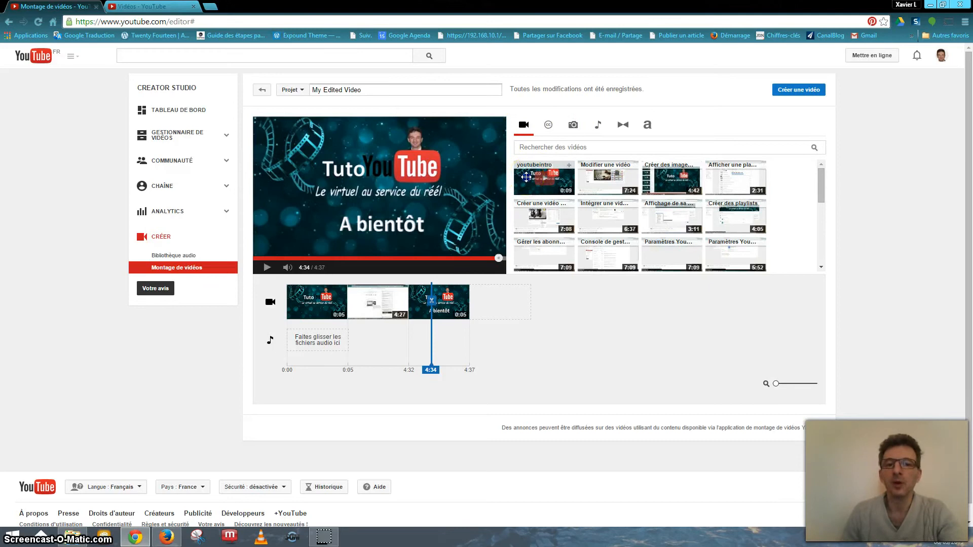
drag(524, 176, 370, 303)
click(374, 304)
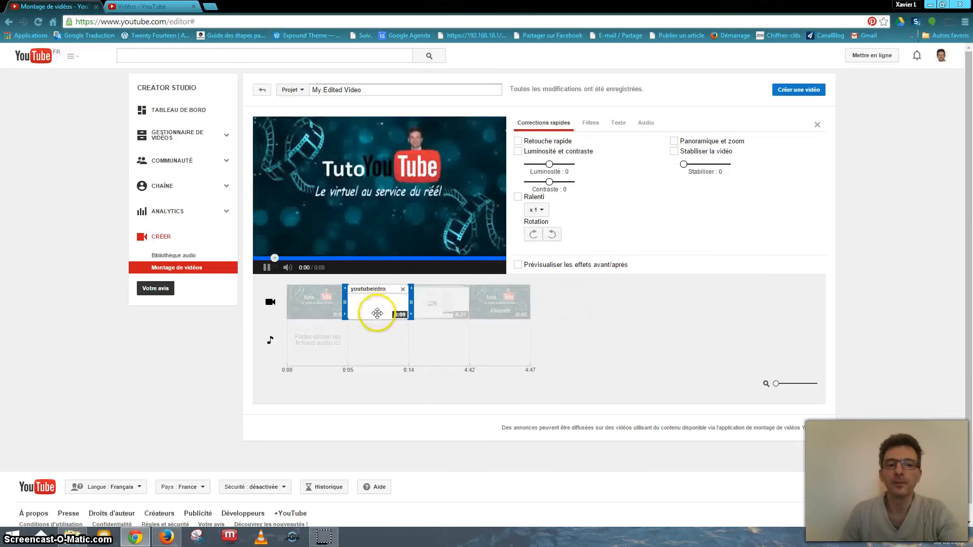
click(630, 303)
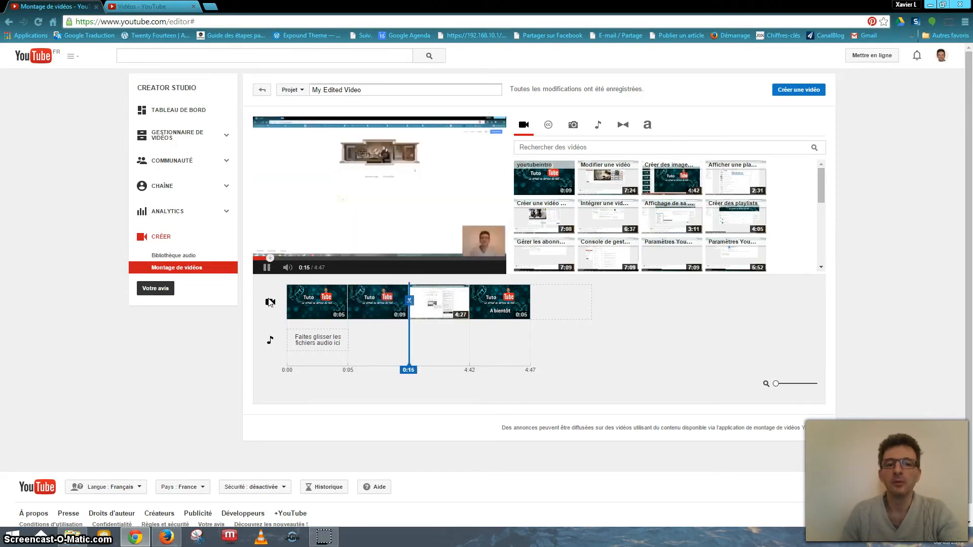
Pause the preview, move the playhead to the start of the closing image and preview the end of the montage
click(267, 268)
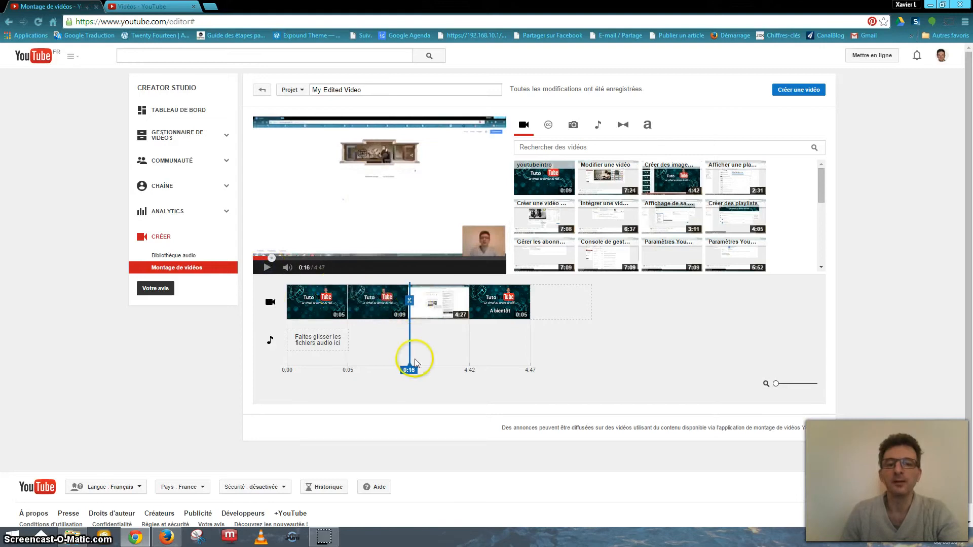
drag(409, 344, 479, 346)
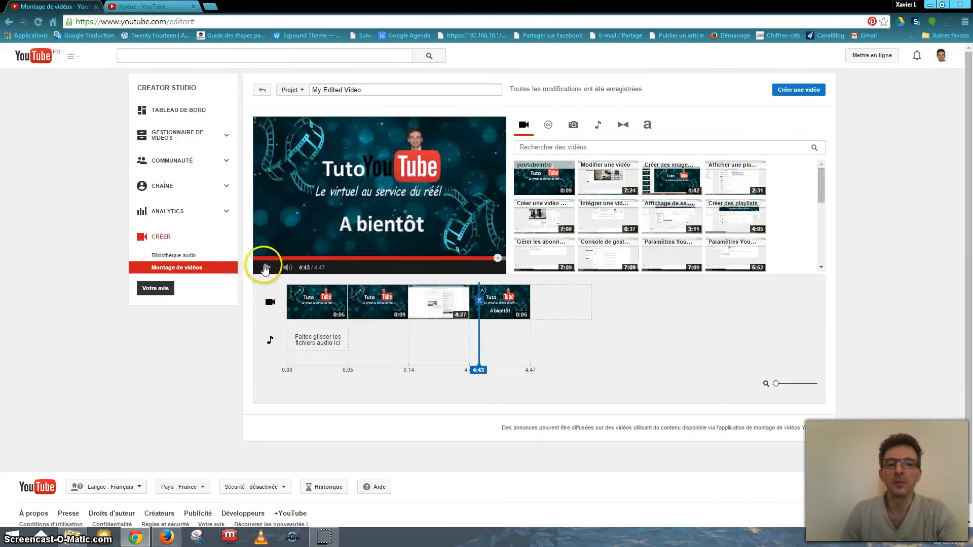
click(265, 268)
click(263, 268)
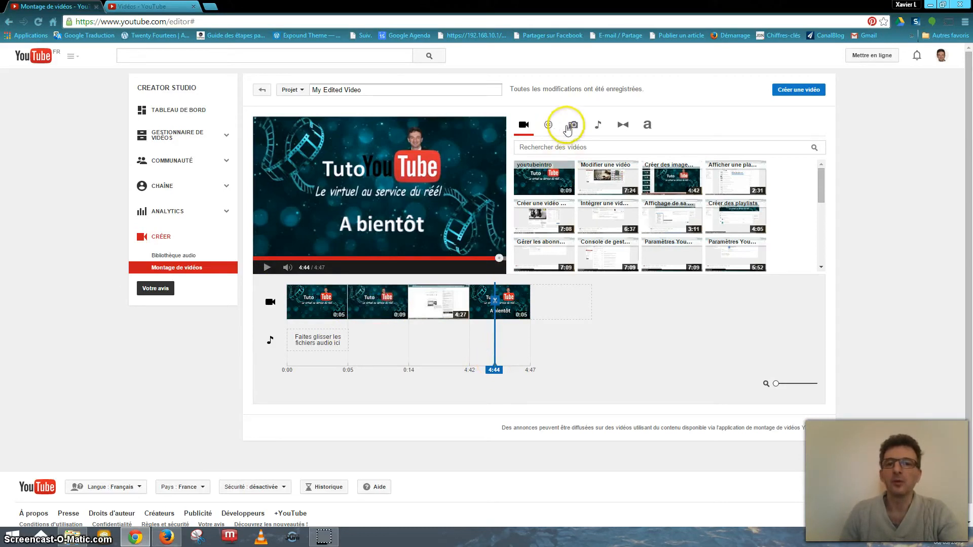
Insert a Fondu enchaîné transition between the title image and the youtubeintro clip, then preview it
click(623, 127)
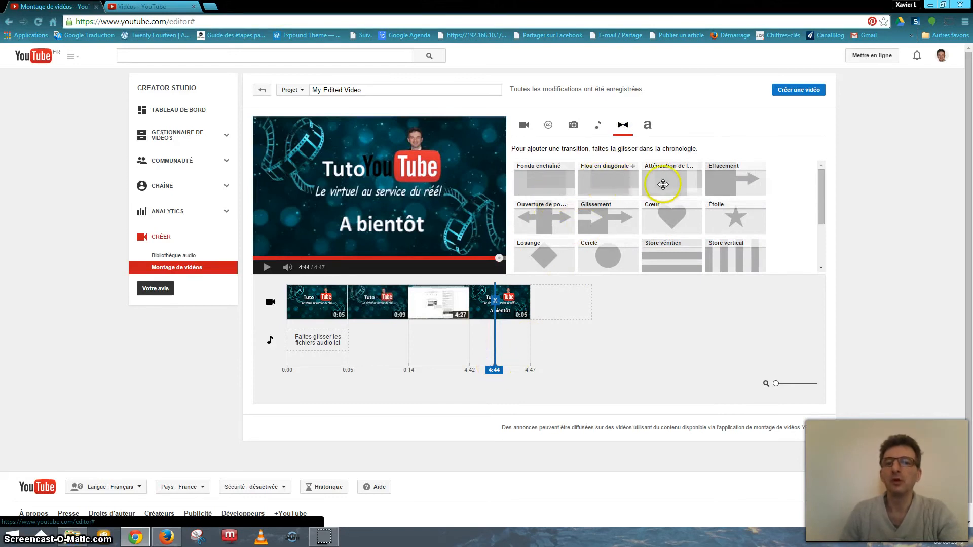
scroll(667, 202, down, 1)
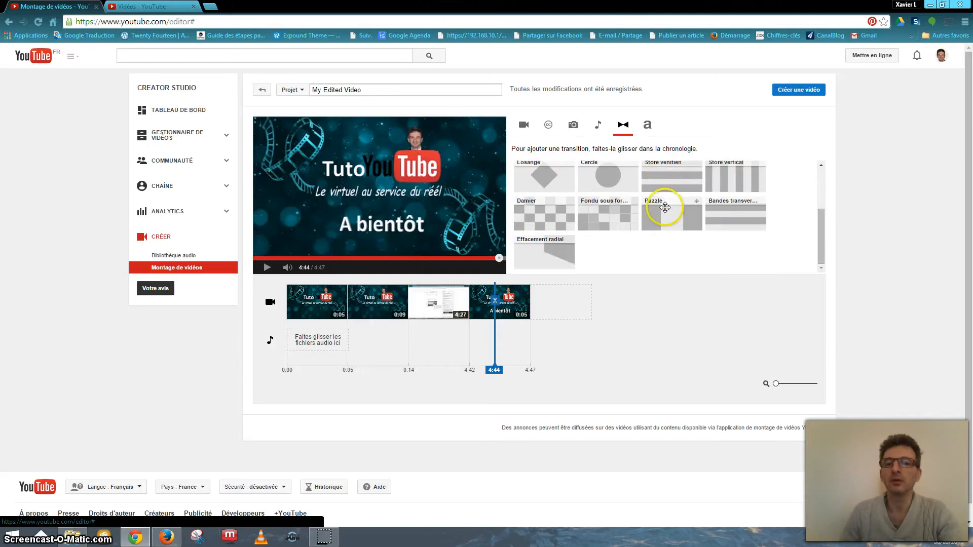
scroll(659, 211, up, 1)
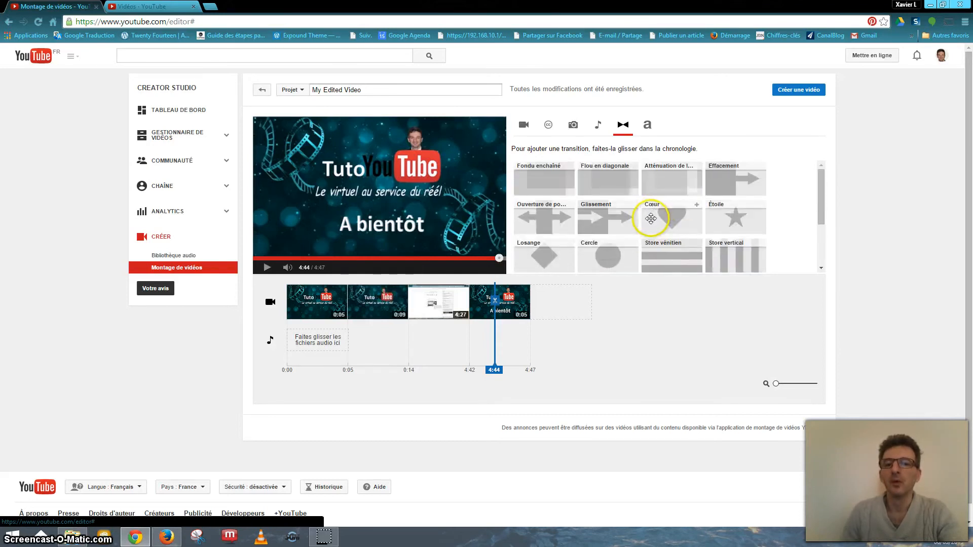
drag(821, 209, 822, 208)
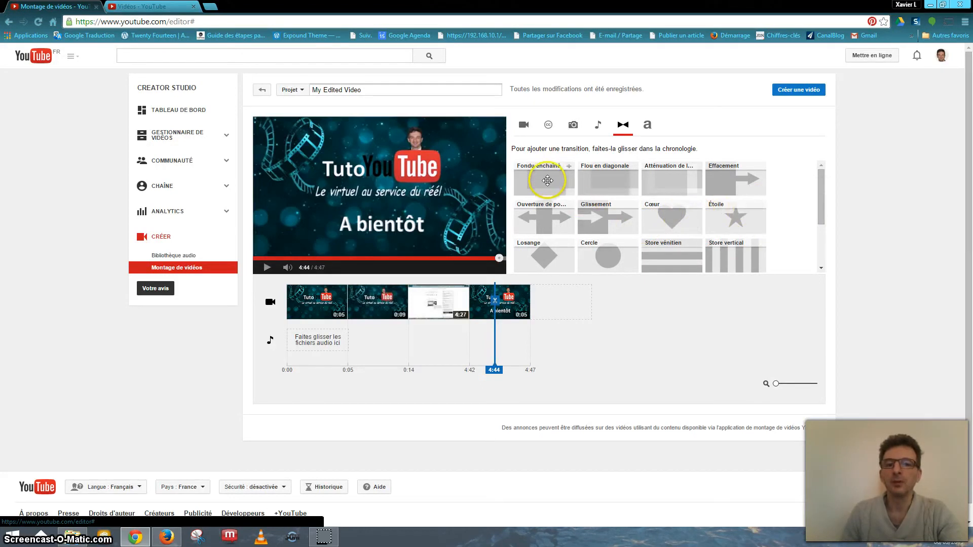
drag(546, 181, 346, 309)
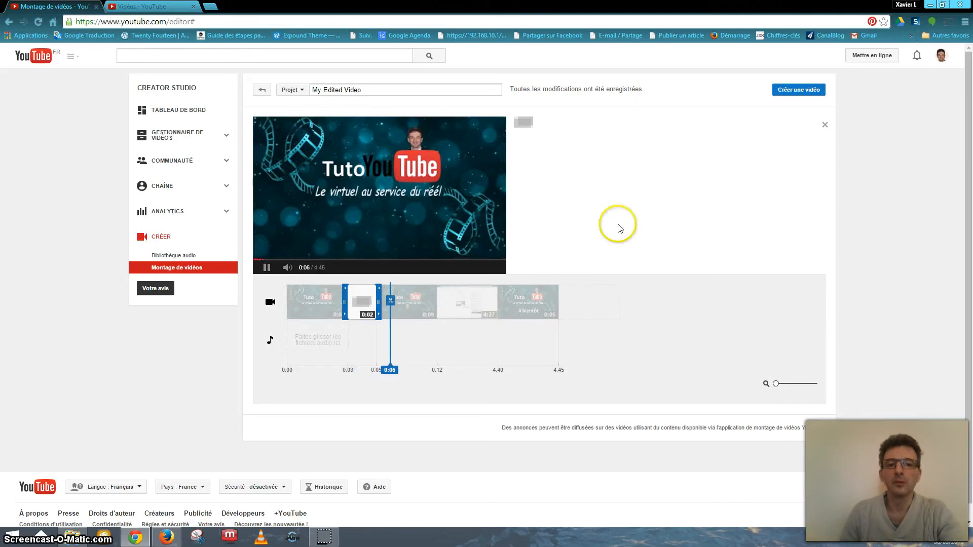
click(630, 338)
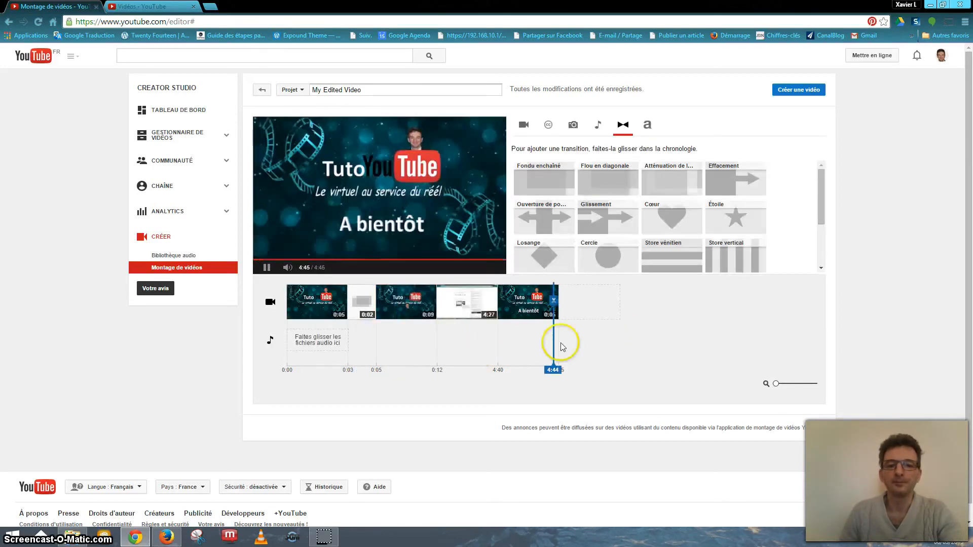
drag(309, 327, 343, 327)
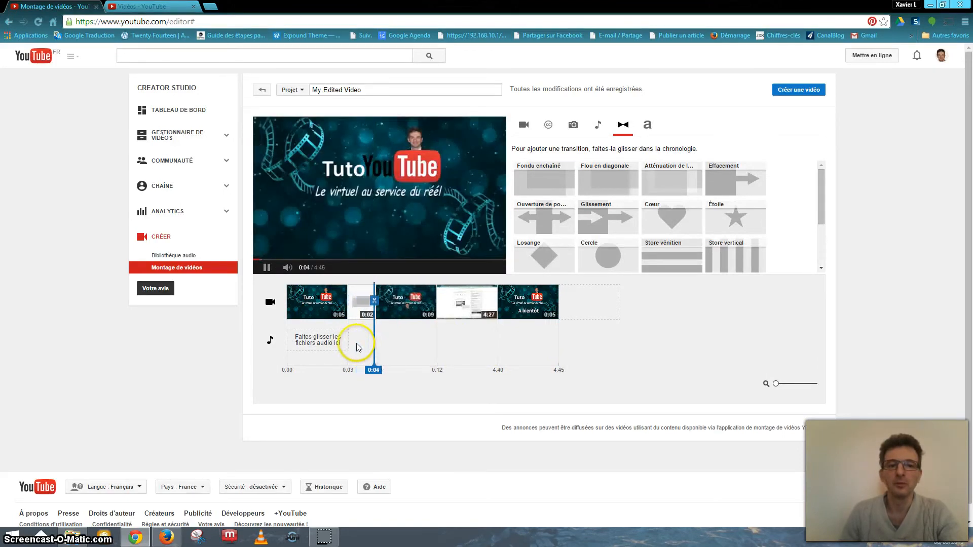
click(267, 267)
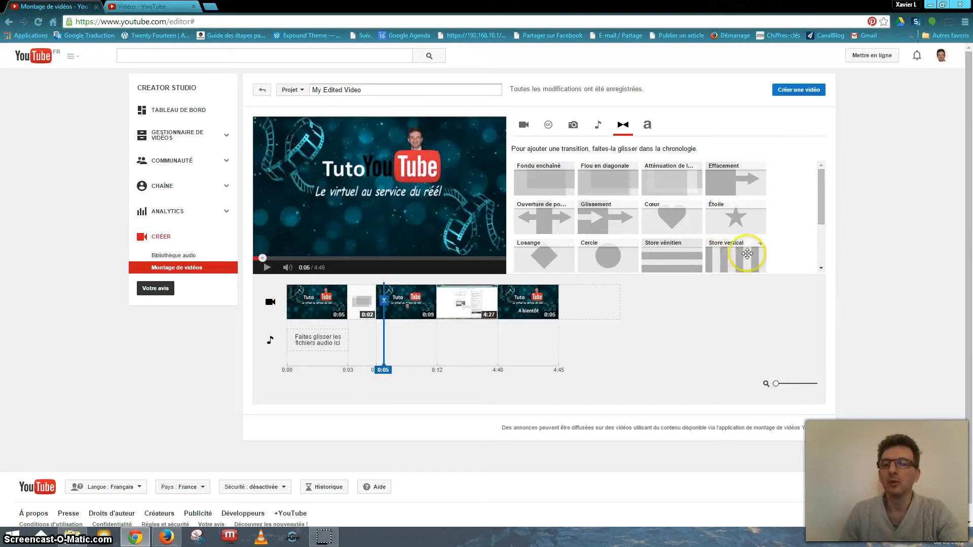
Insert an Effacement radial transition between the youtubeintro clip and the tutorial clip, and preview it
drag(822, 199, 819, 224)
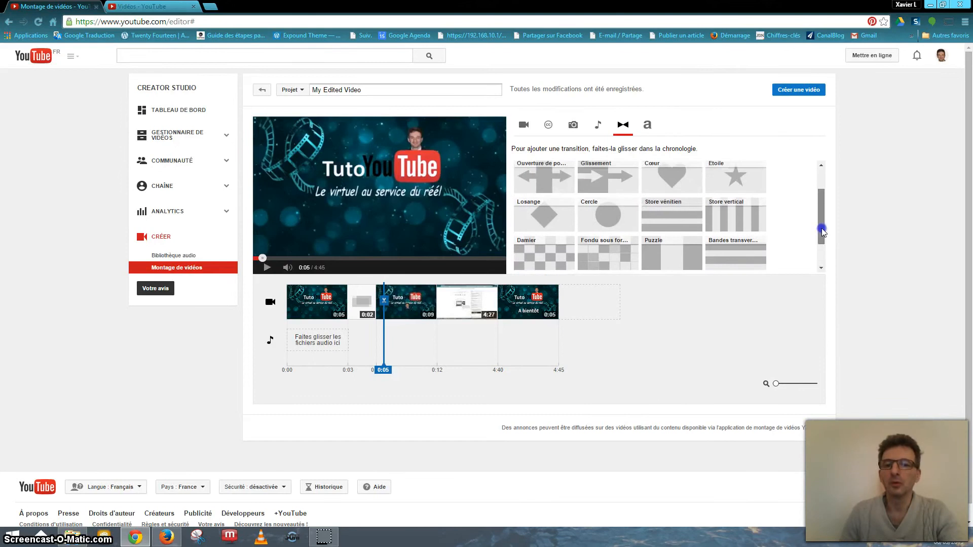
drag(571, 253, 446, 301)
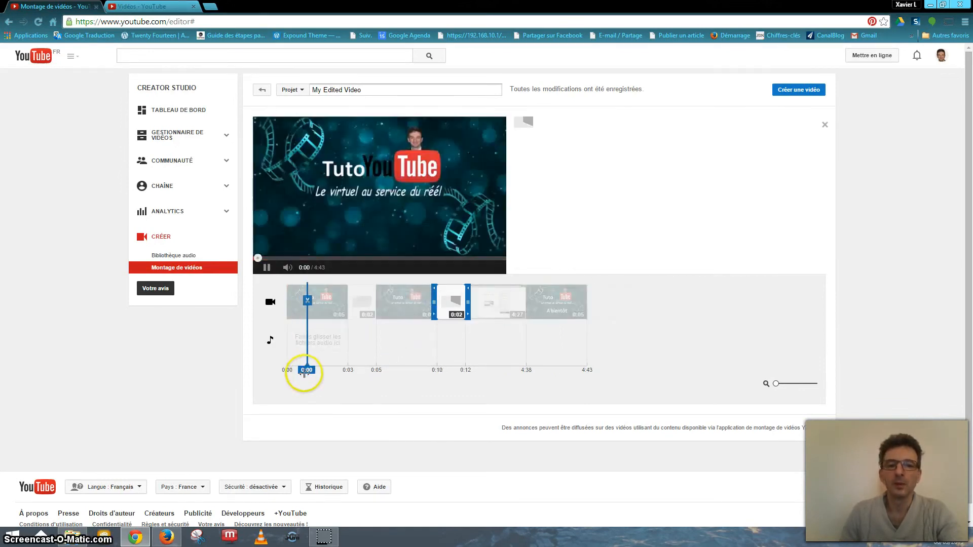
click(305, 371)
drag(351, 366, 424, 363)
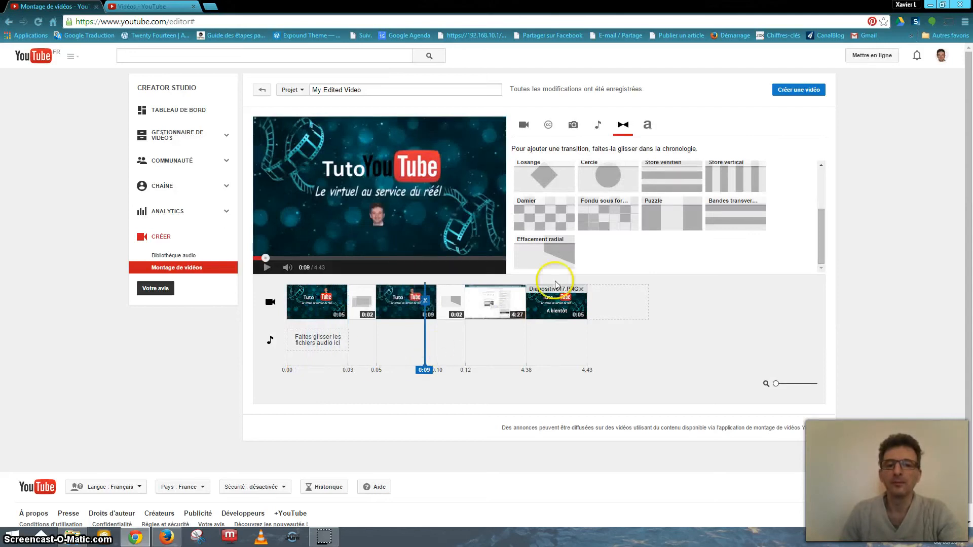
click(267, 268)
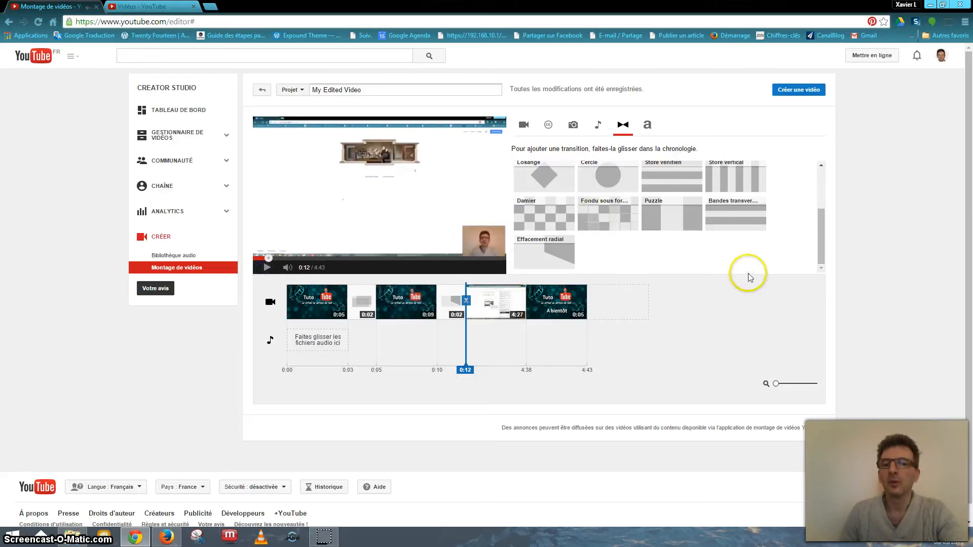
Replace the transition between the youtubeintro clip and the tutorial clip with the door-opening one (Ouverture de po...)
scroll(747, 268, up, 2)
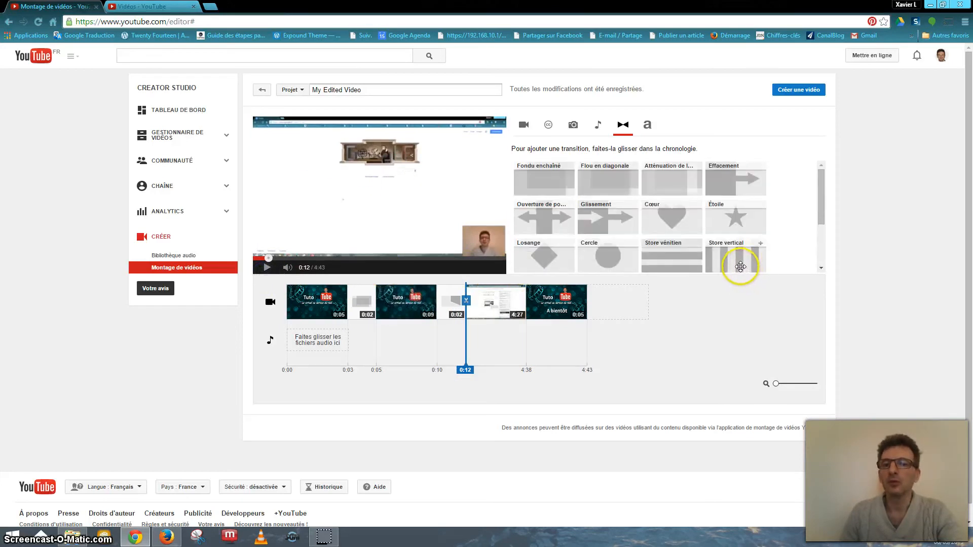
drag(533, 223, 456, 301)
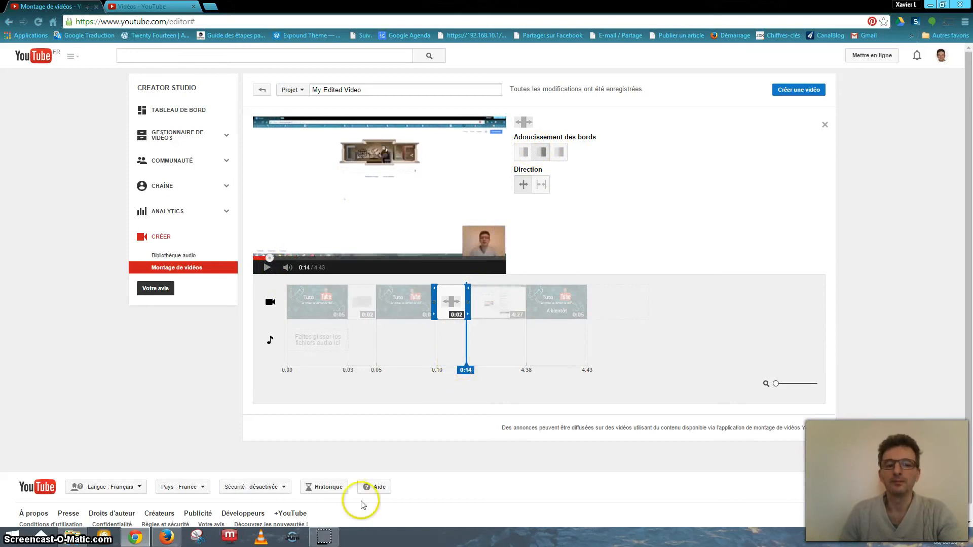
click(333, 533)
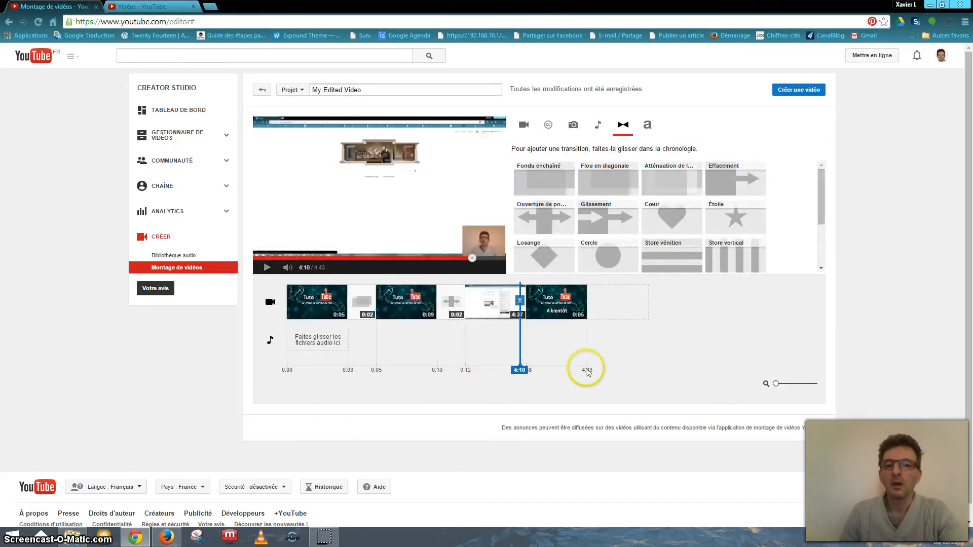
Insert a Cercle transition between the tutorial clip and the closing image, and shorten it to 1 second
drag(613, 257, 537, 302)
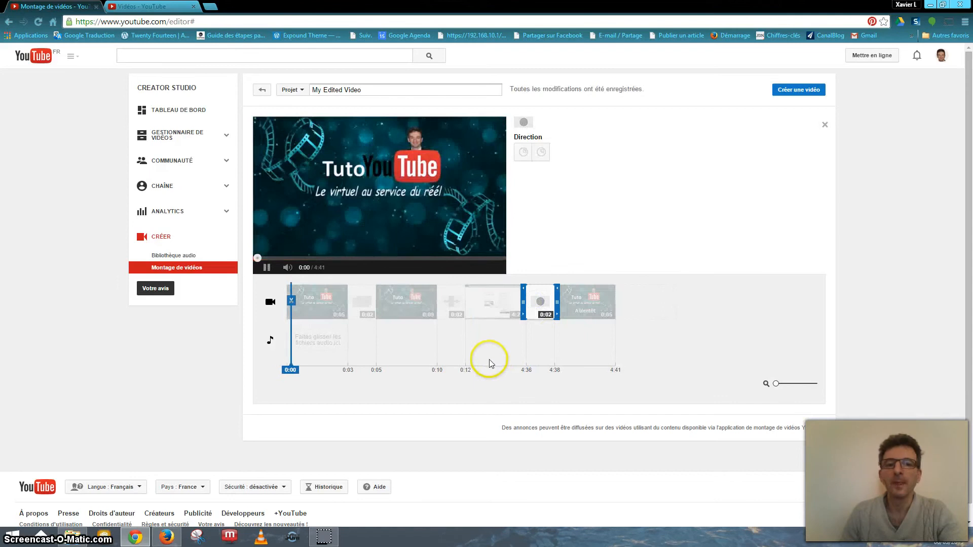
click(267, 267)
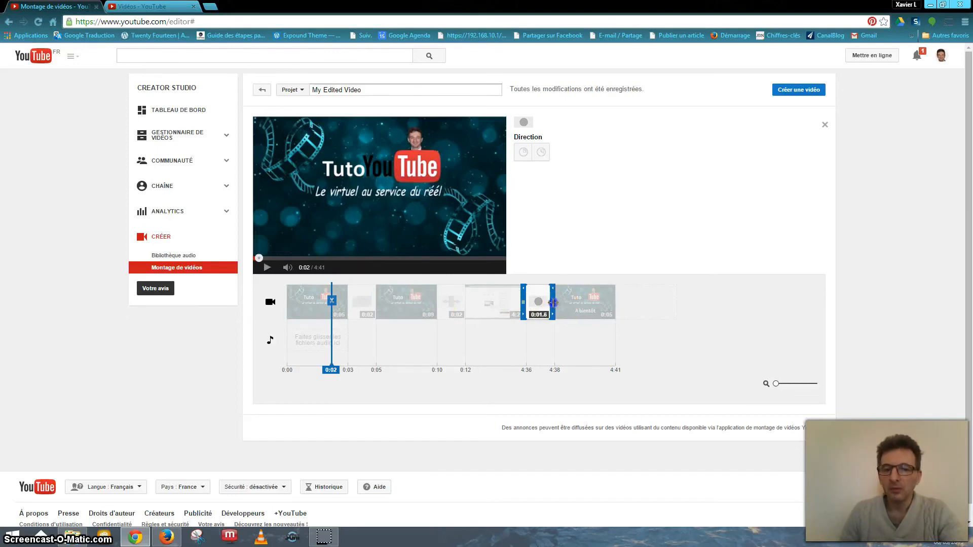
drag(546, 302, 550, 302)
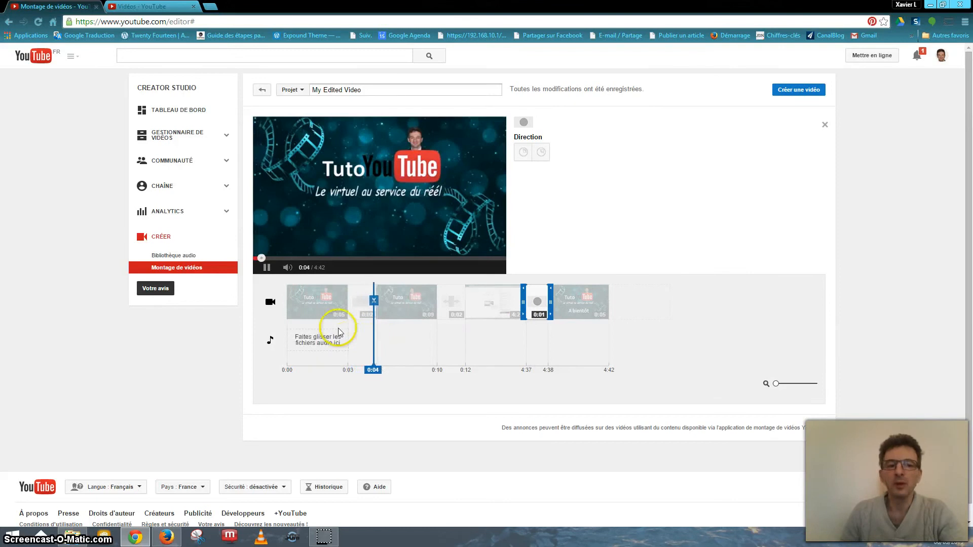
click(267, 268)
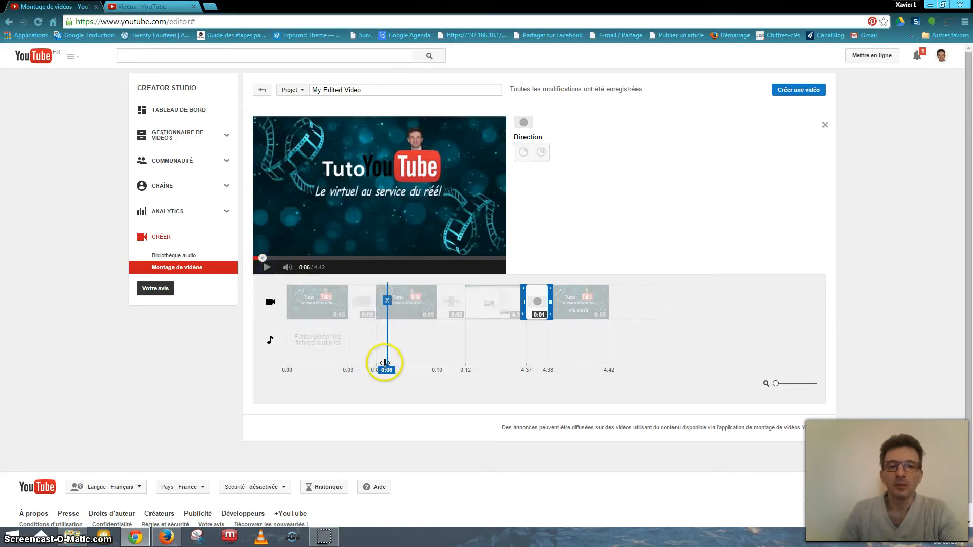
Replay the montage from the beginning through the first transition and pause it within the youtubeintro clip
drag(385, 363, 269, 337)
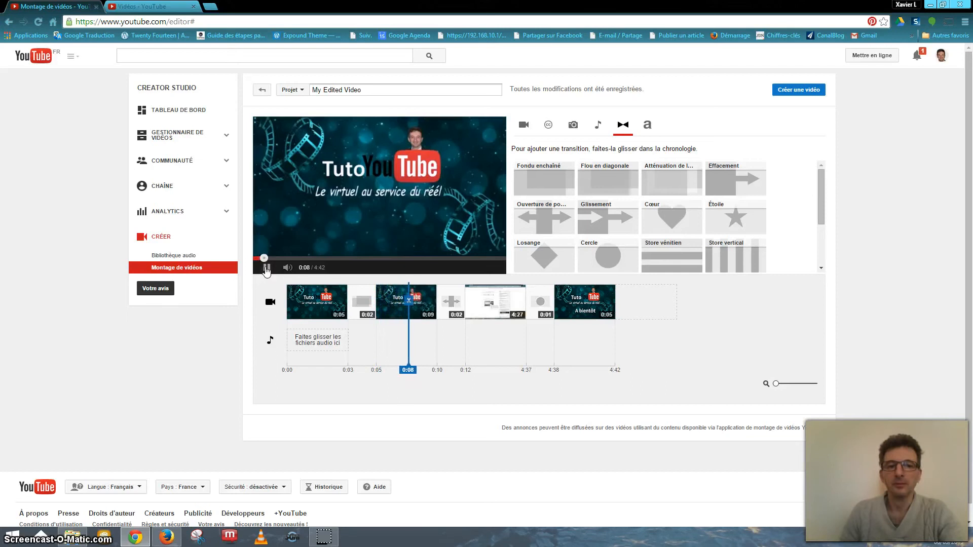
click(266, 269)
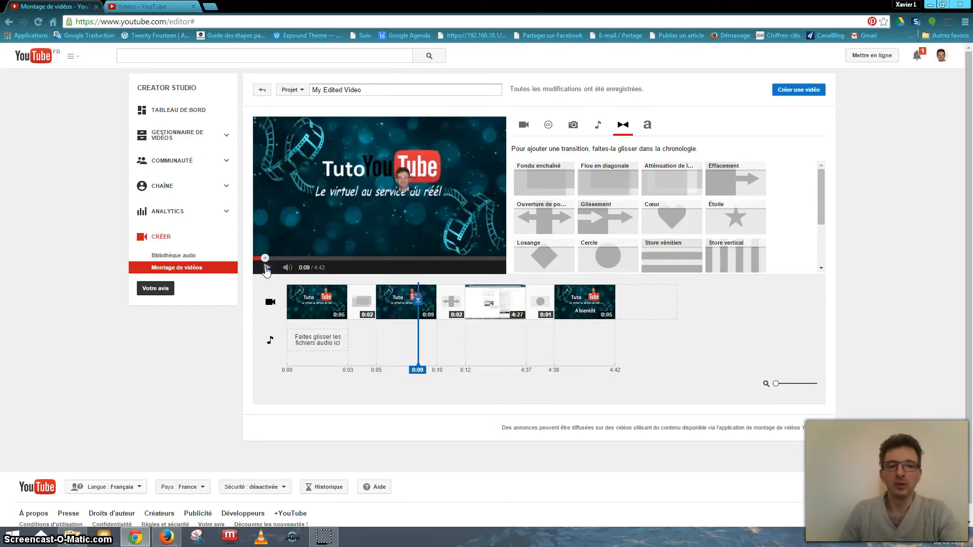
click(267, 269)
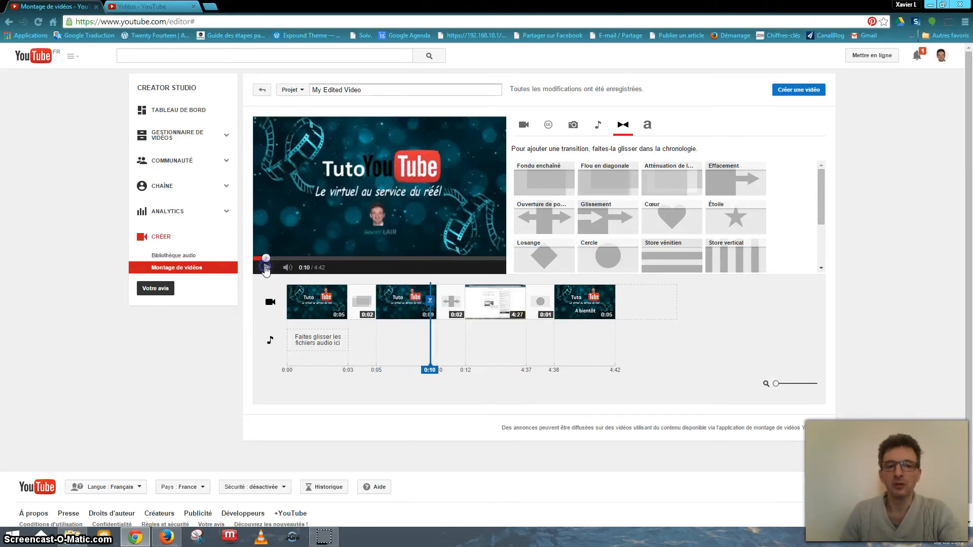
click(342, 300)
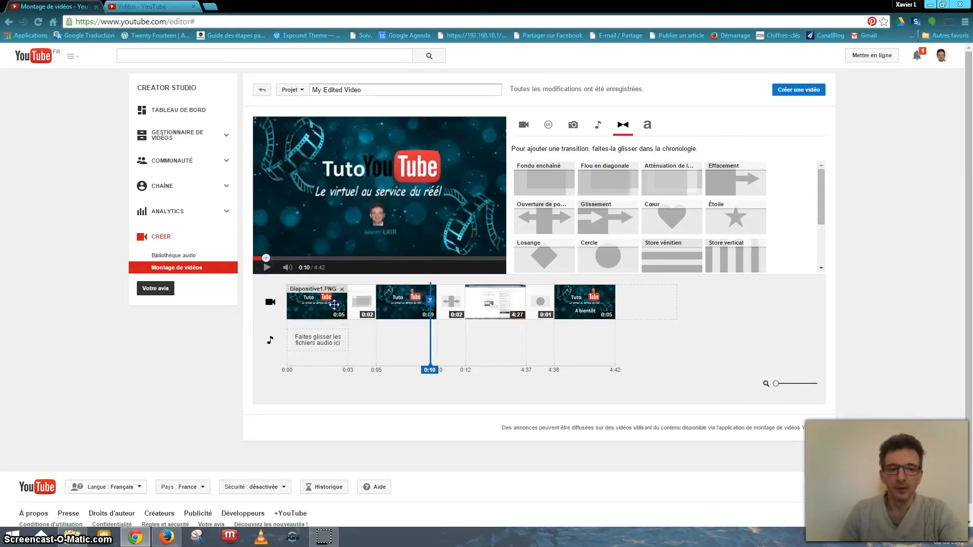
Shorten the title image Diapositive1.PNG to 3 seconds and remove the transition between it and the youtubeintro clip
drag(351, 303, 321, 303)
click(339, 304)
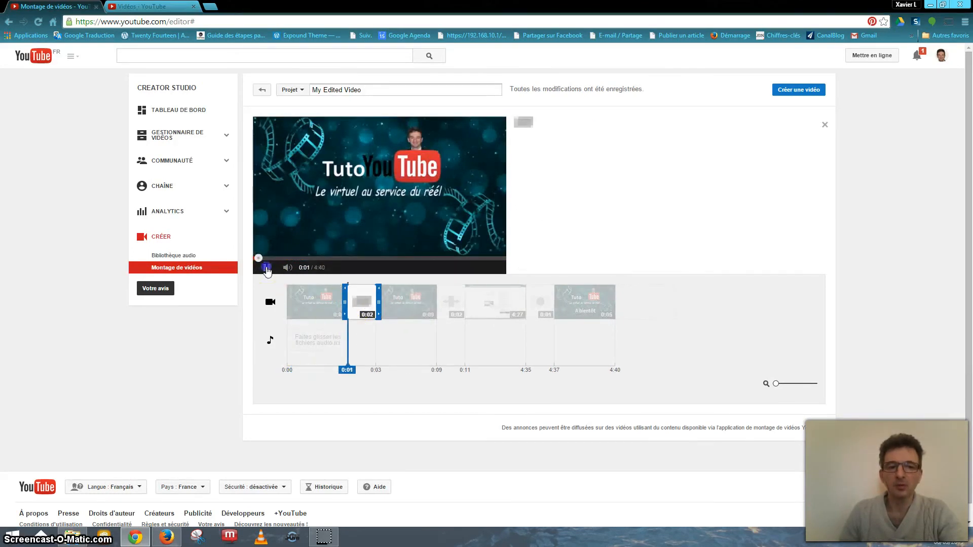
click(268, 267)
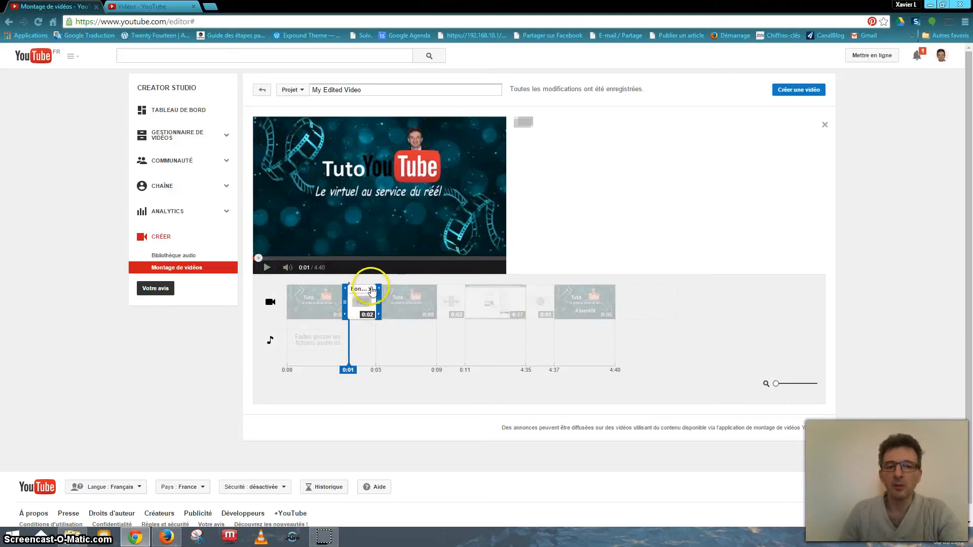
click(370, 289)
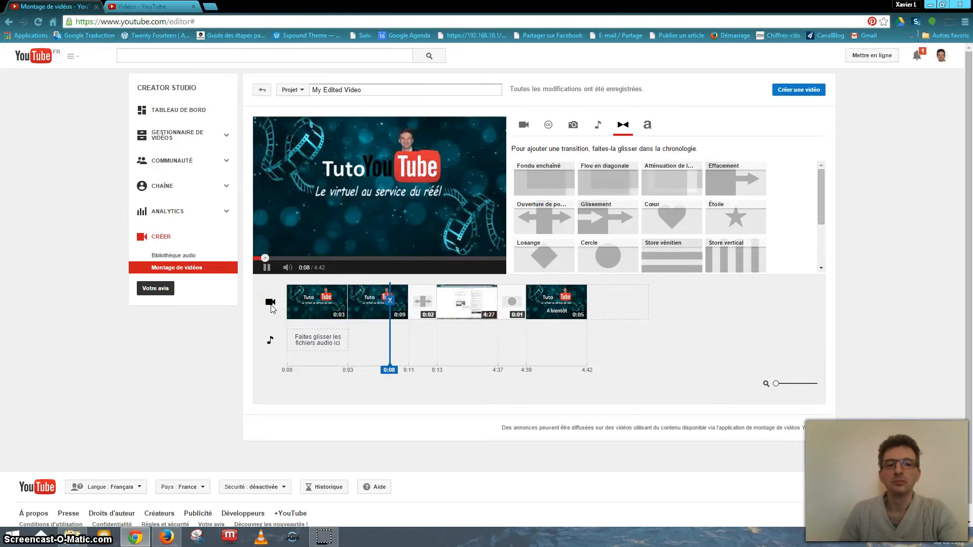
click(267, 267)
Shorten the title image Diapositive1.PNG to 2 seconds and replay the montage into the youtubeintro clip
click(344, 301)
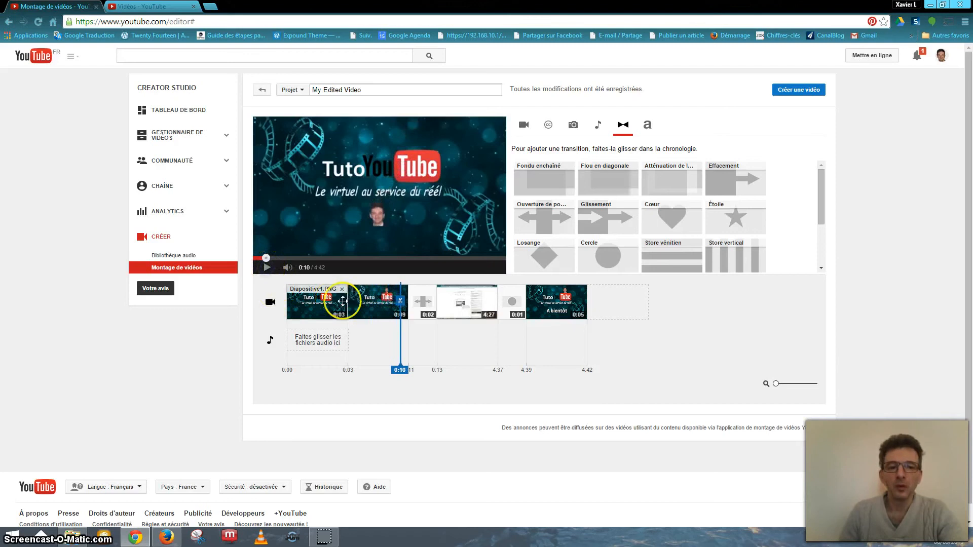
click(341, 302)
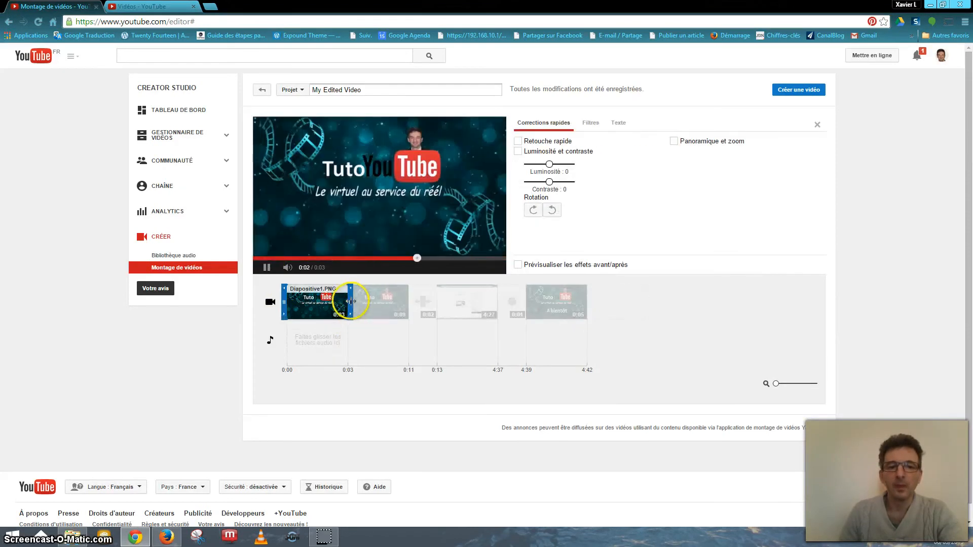
drag(350, 300, 332, 300)
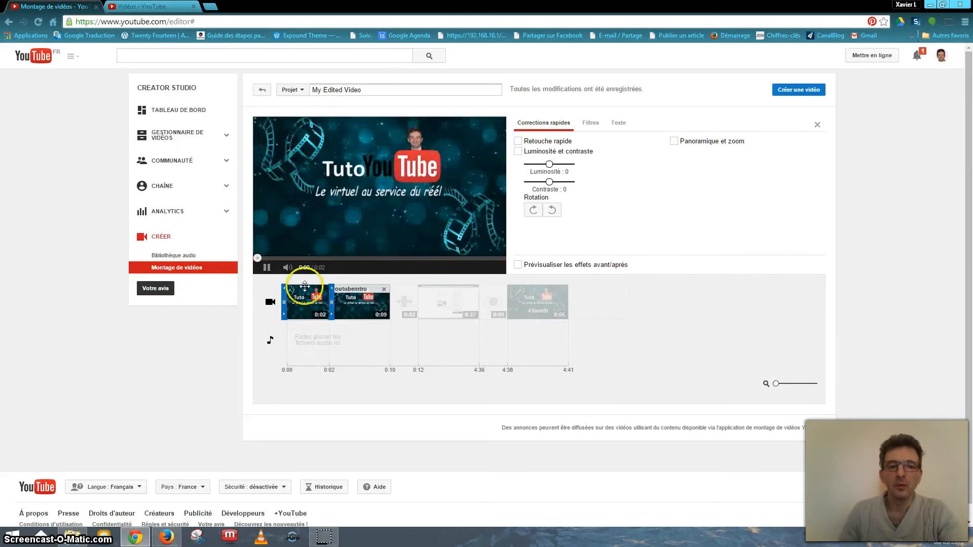
click(267, 268)
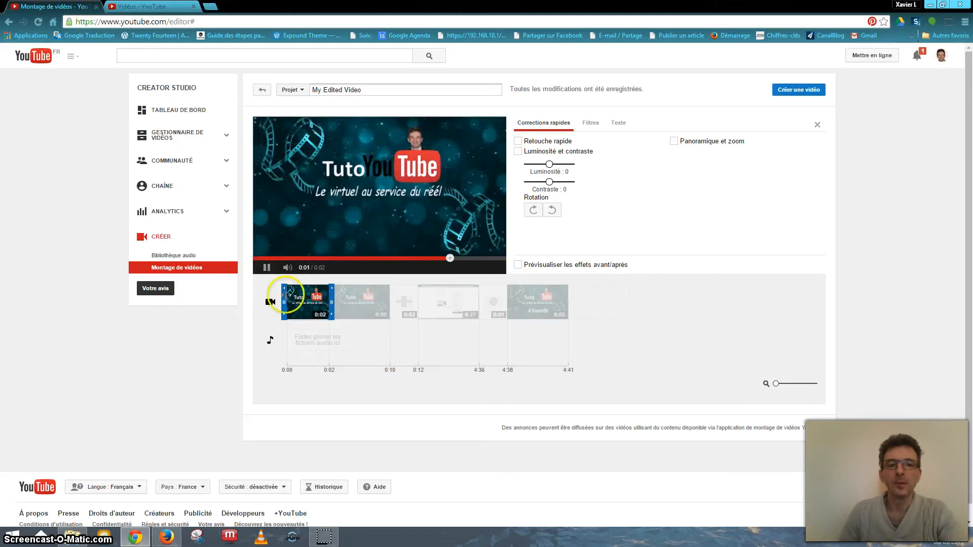
click(262, 288)
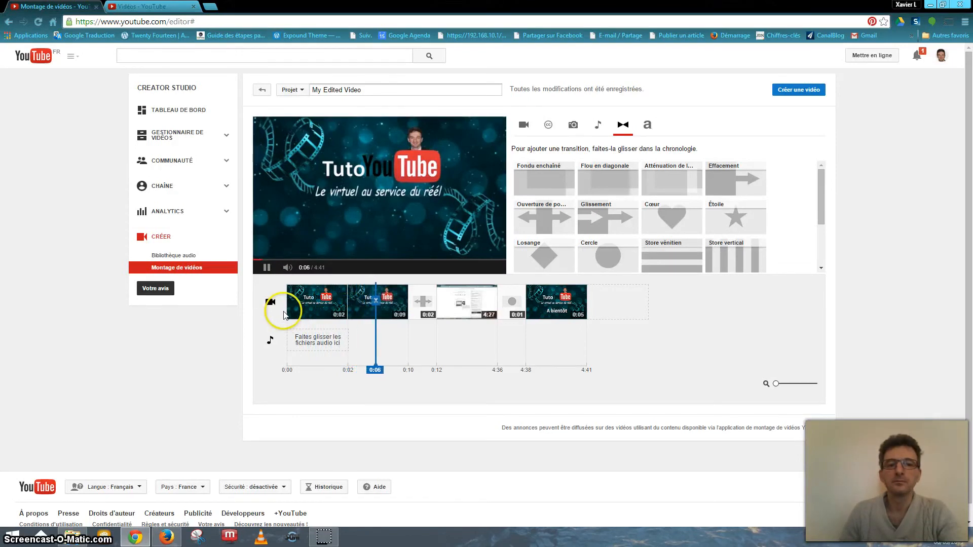
mouse_move(330, 300)
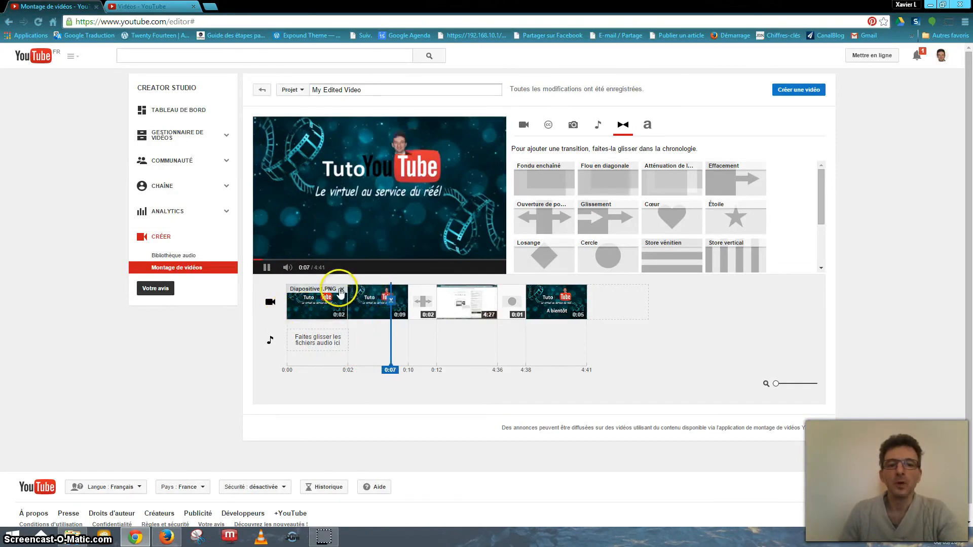
click(266, 268)
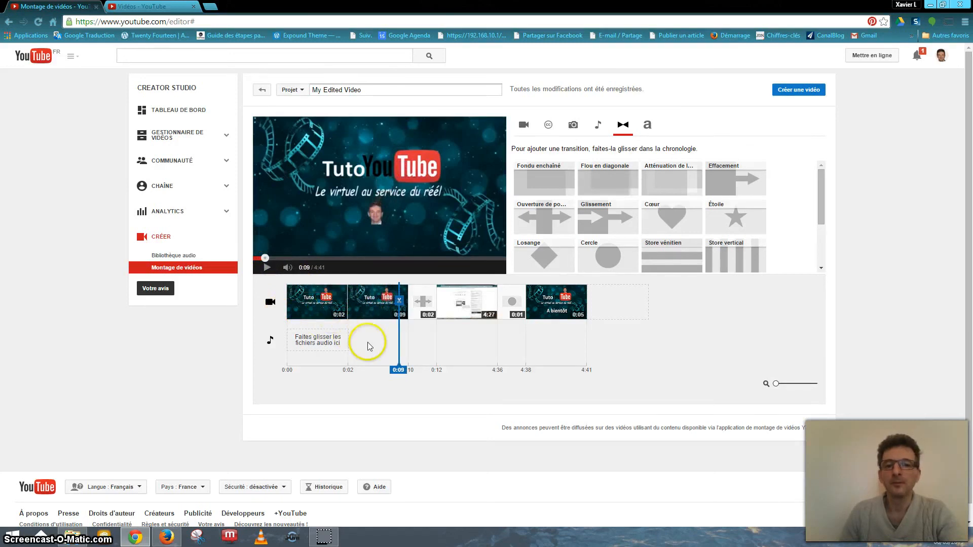
Delete the title image Diapositive1.PNG from the timeline and pause the preview
click(346, 315)
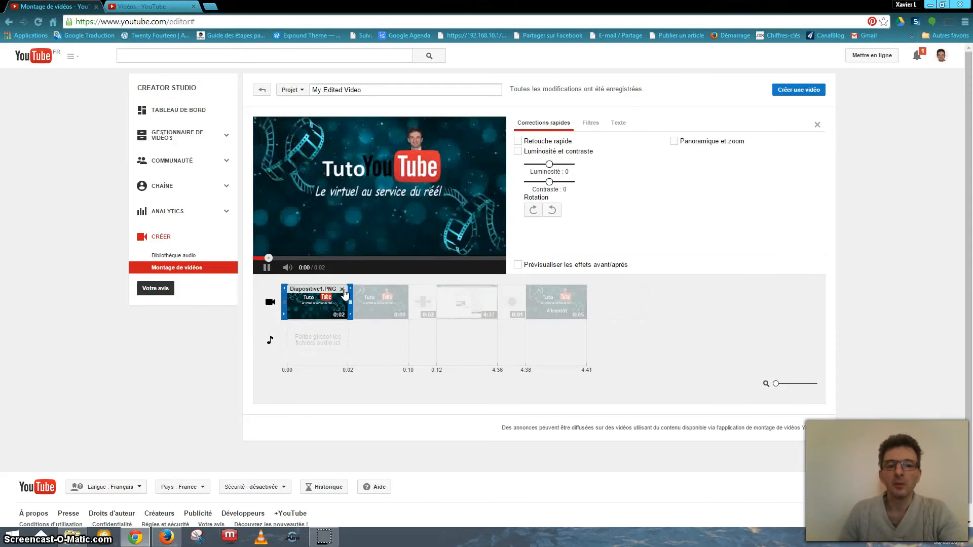
click(342, 289)
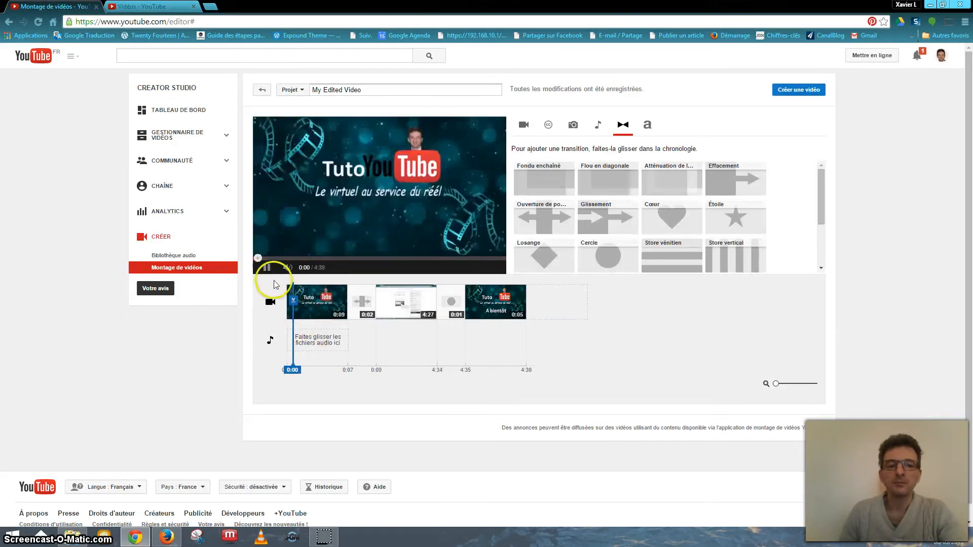
click(268, 268)
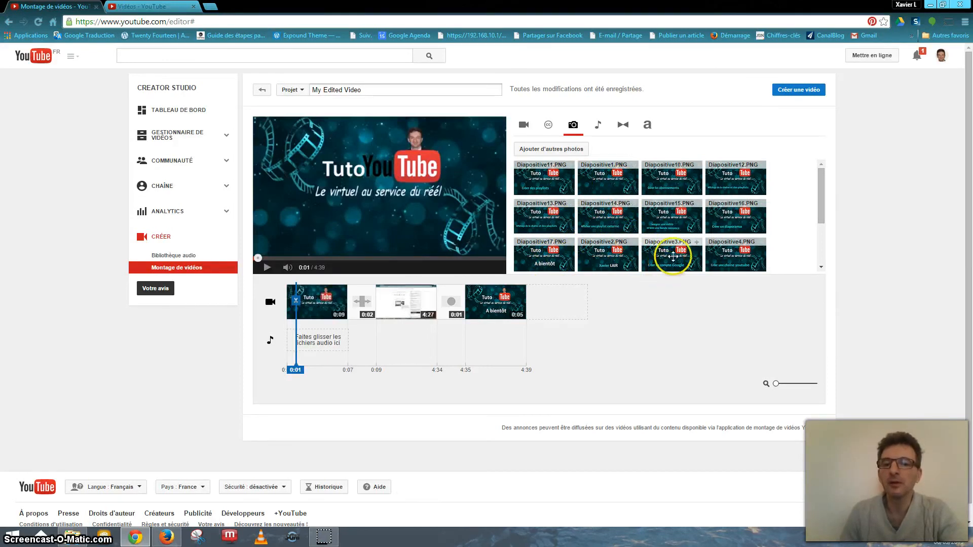
Insert the image Diapositive3.PNG between the door-opening transition and the tutorial clip
drag(667, 257, 392, 303)
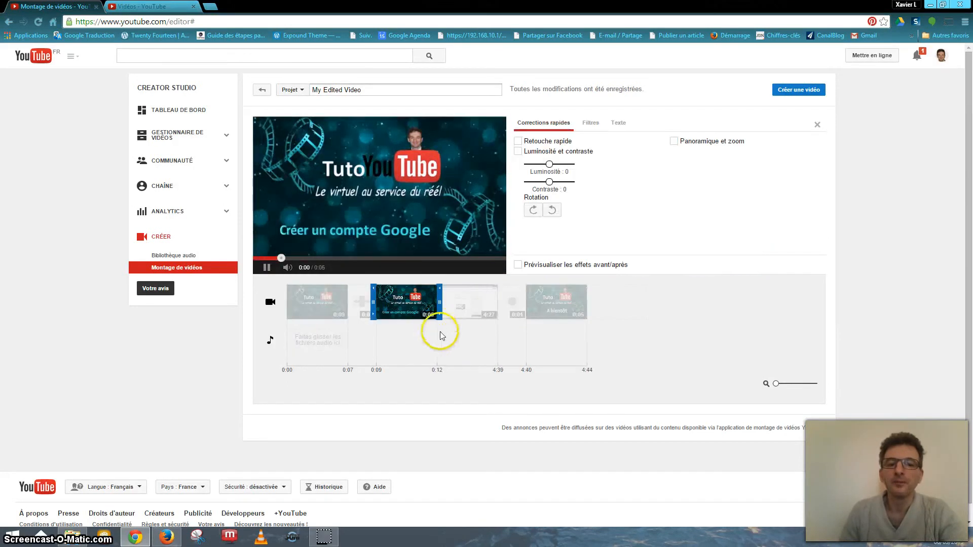
click(637, 291)
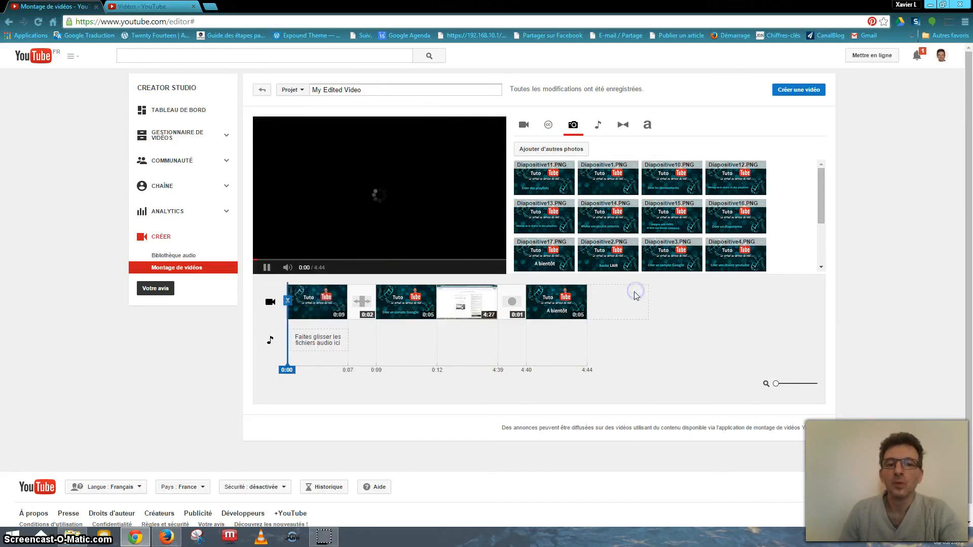
Insert a Cercle transition between the Diapositive3.PNG image and the tutorial clip
click(623, 124)
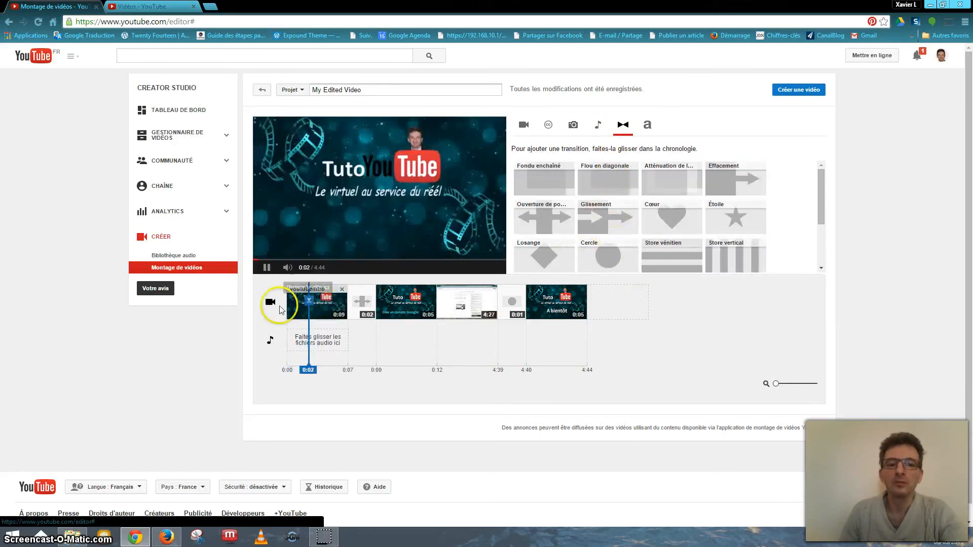
click(267, 268)
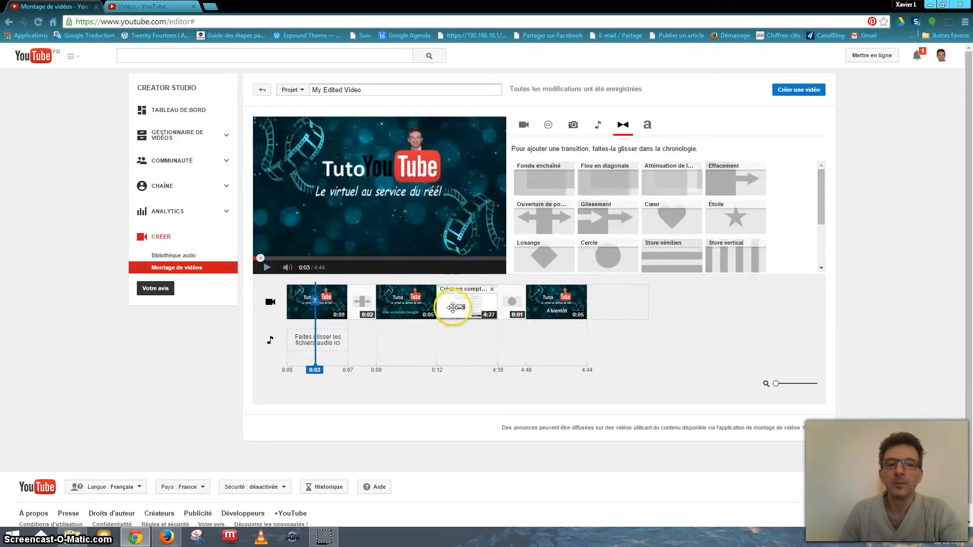
drag(613, 261, 573, 252)
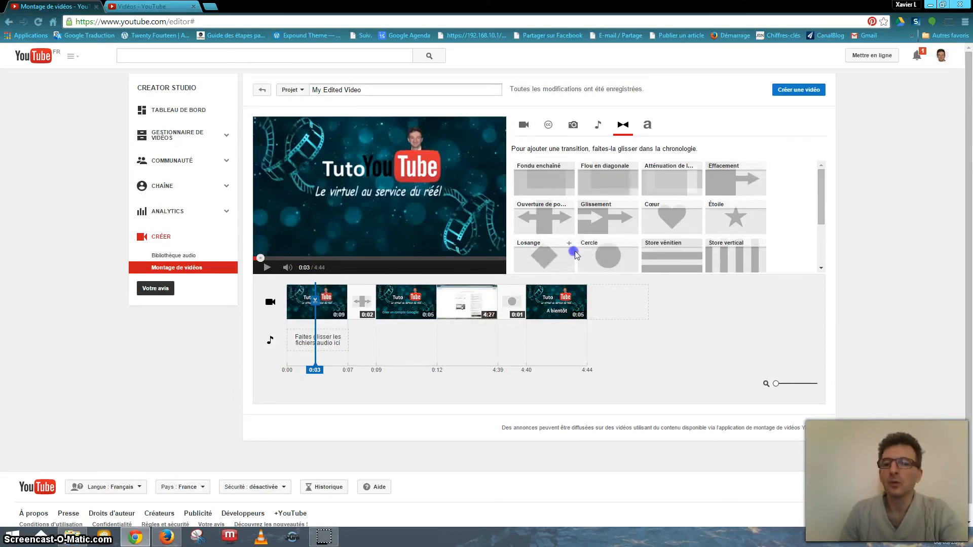
scroll(793, 224, down, 3)
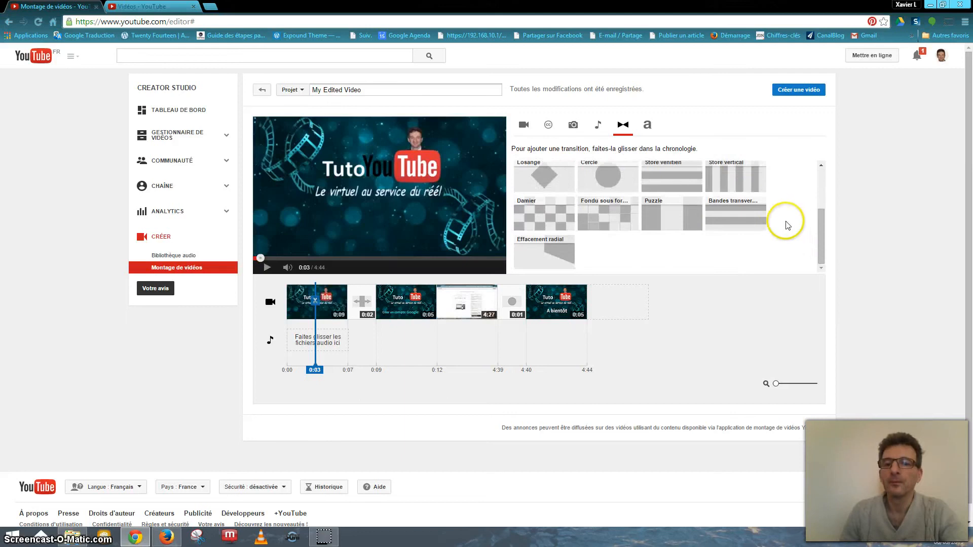
scroll(793, 224, up, 3)
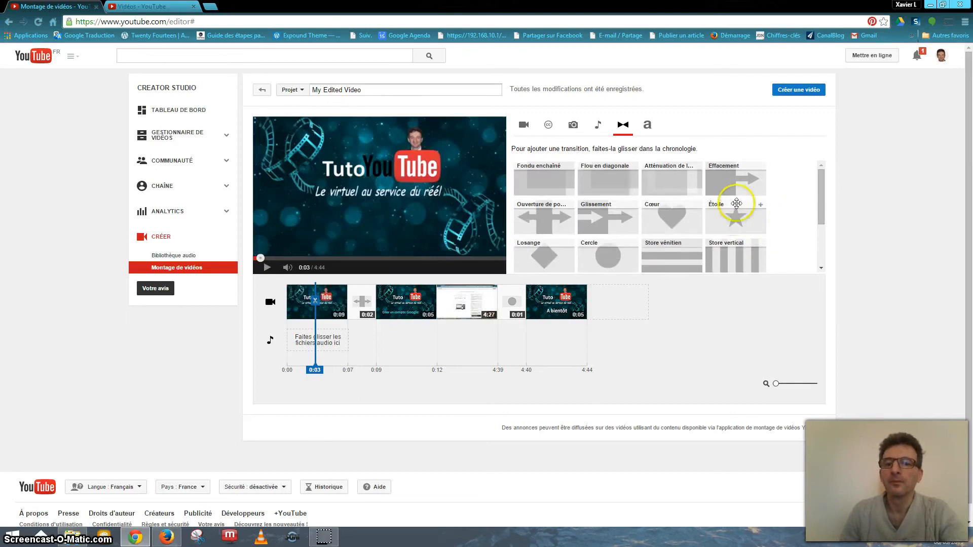
drag(715, 187, 445, 296)
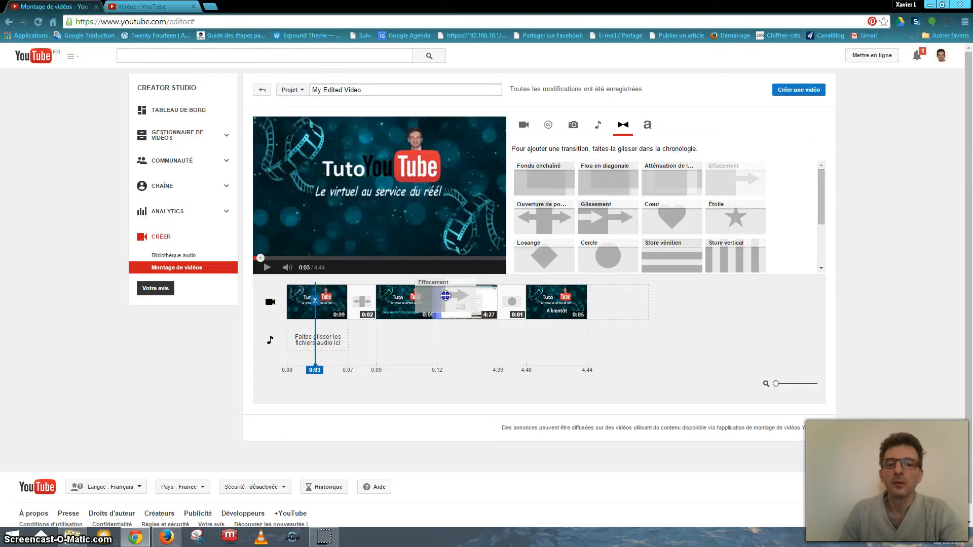
drag(521, 268, 681, 203)
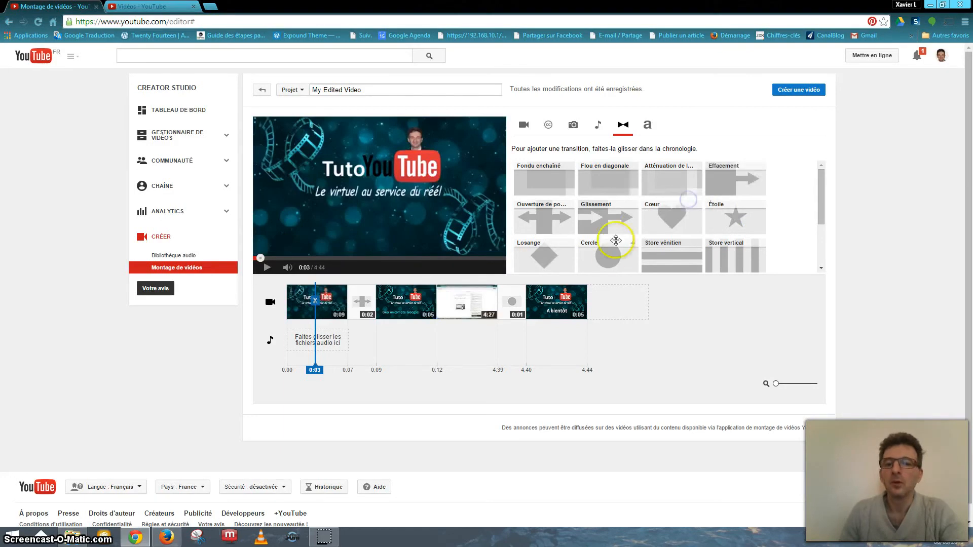
drag(611, 254, 442, 300)
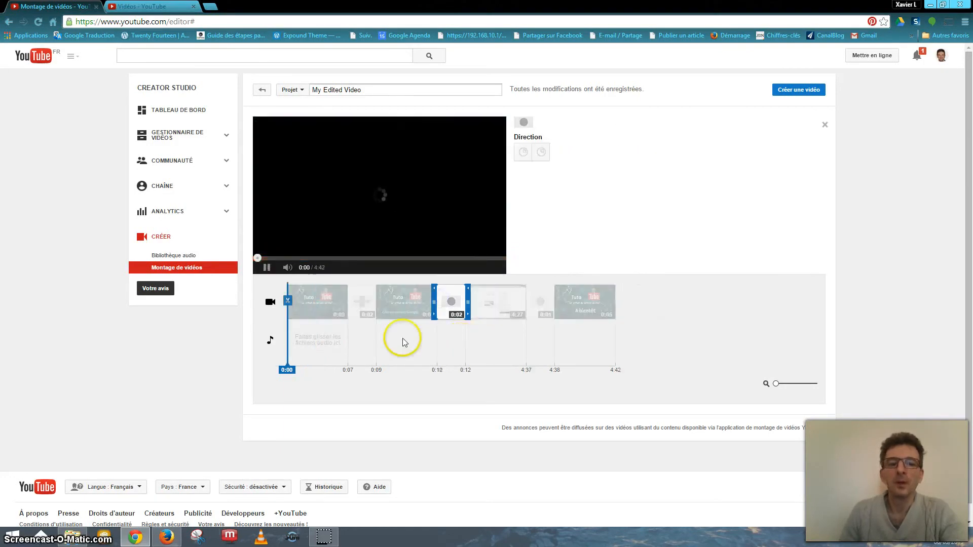
click(694, 316)
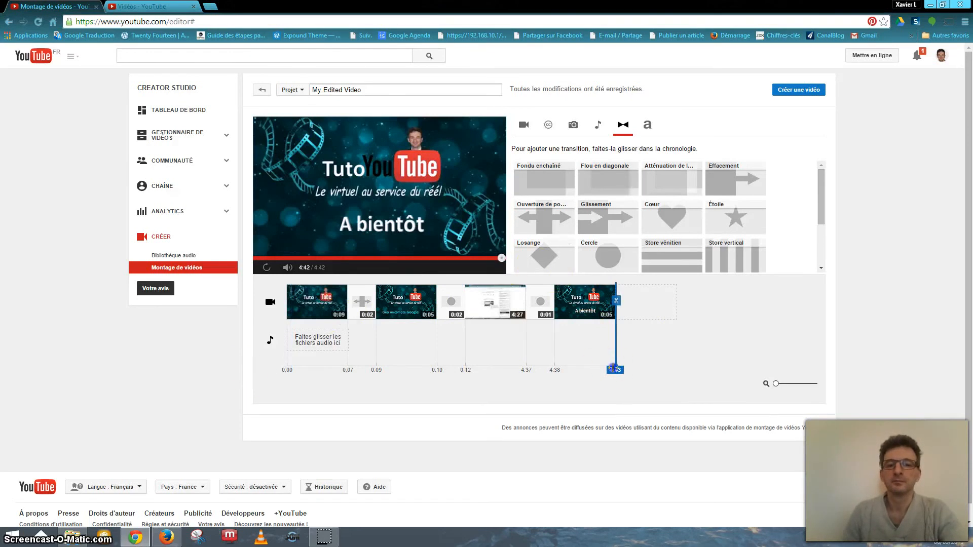
Preview the montage from the youtubeintro clip through the new Cercle transition, and return the playhead to the start
drag(615, 370, 336, 350)
click(267, 267)
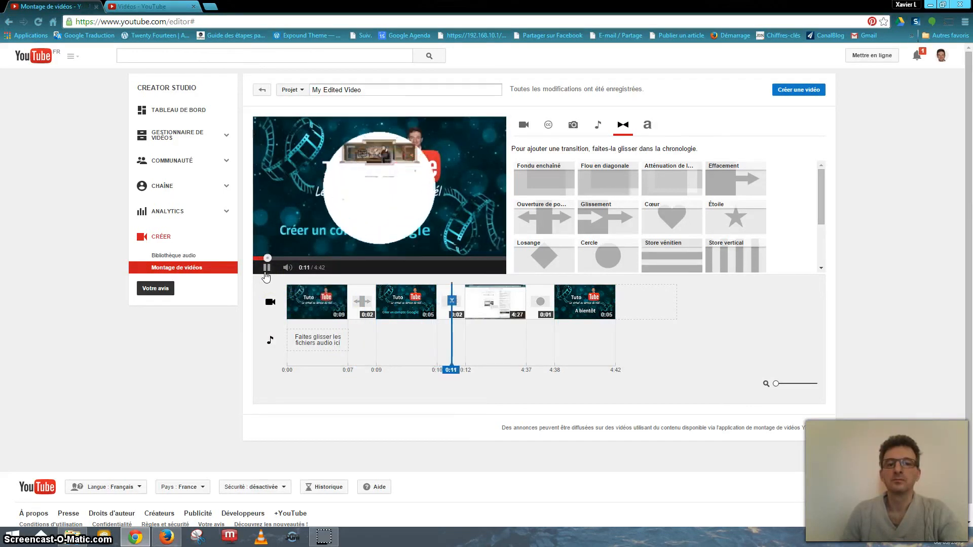
click(267, 267)
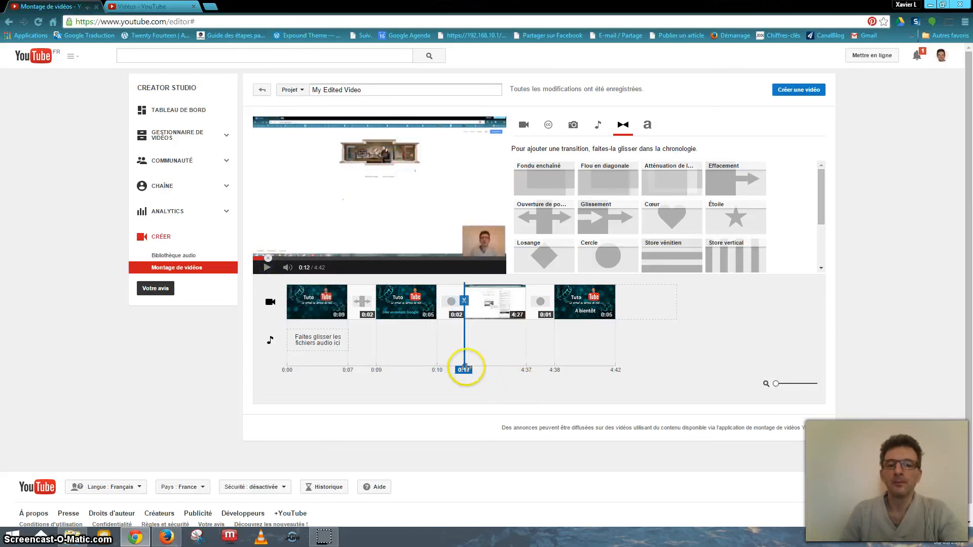
drag(464, 368, 287, 367)
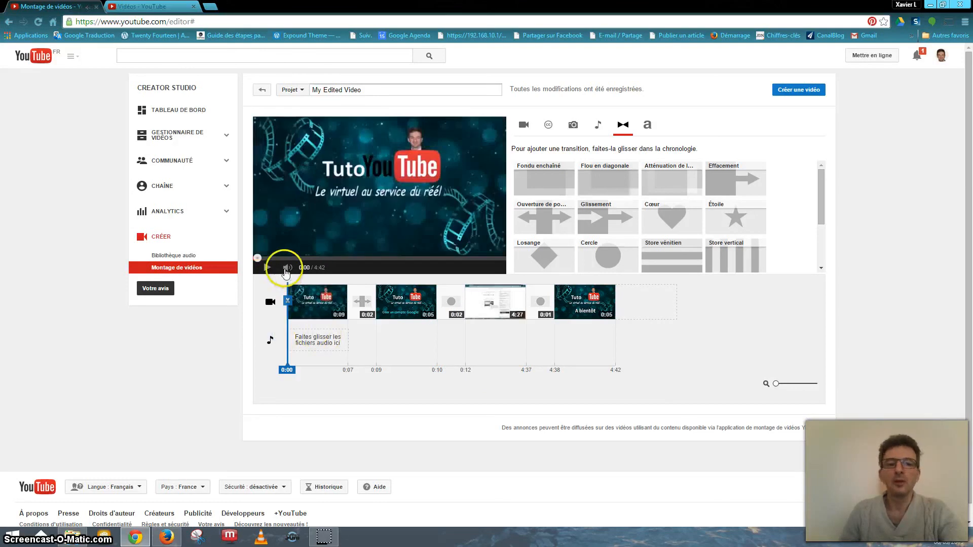
Examine the available title styles, Creative Commons videos and audio tracks
click(649, 128)
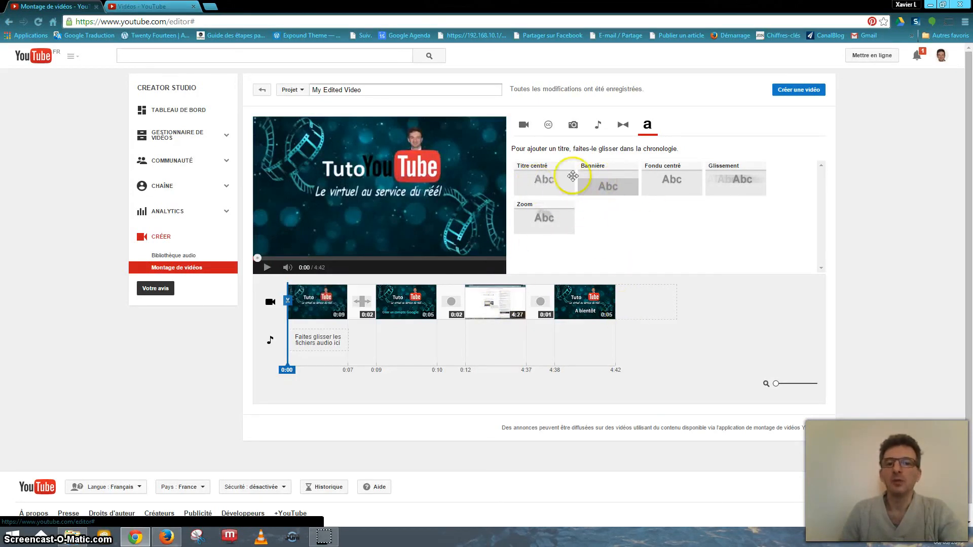
click(548, 127)
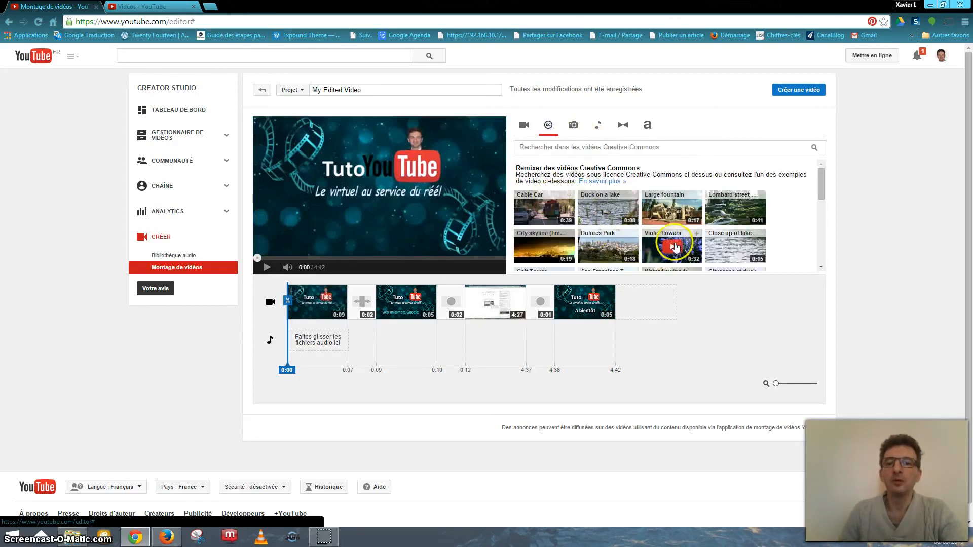
scroll(675, 242, down, 1)
scroll(674, 246, up, 1)
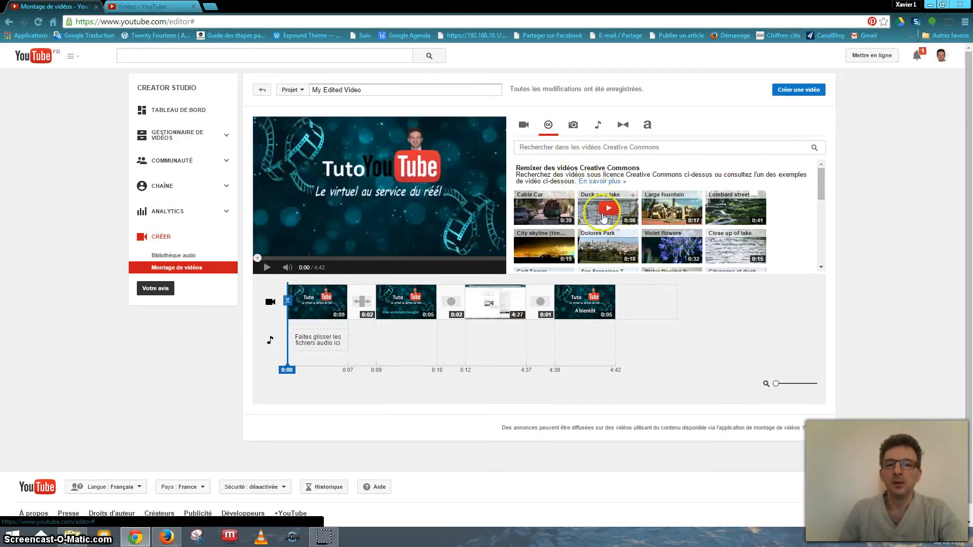
click(597, 130)
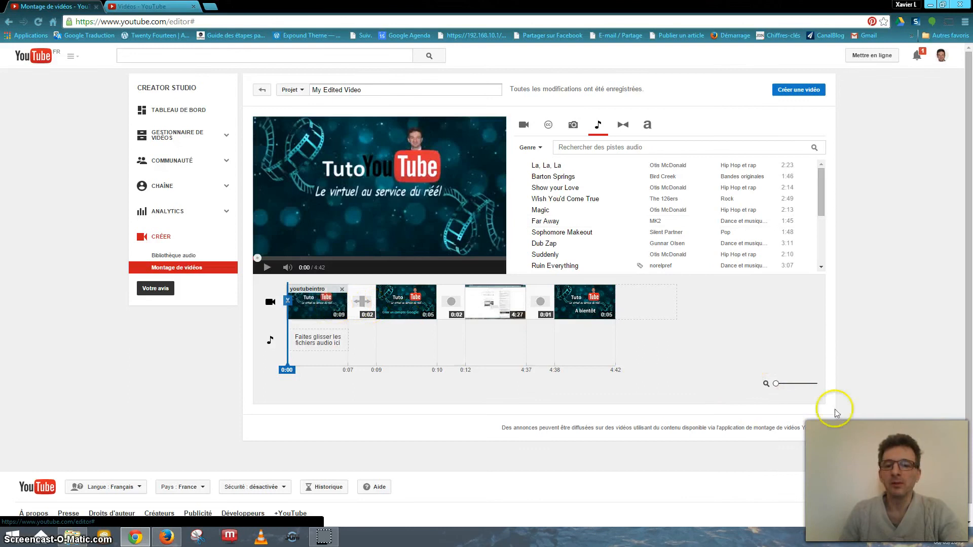
Enlarge the timeline scale to nearly its maximum and reduce it to a medium zoom level
mouse_move(778, 386)
mouse_down()
mouse_move(819, 384)
mouse_move(776, 392)
mouse_up()
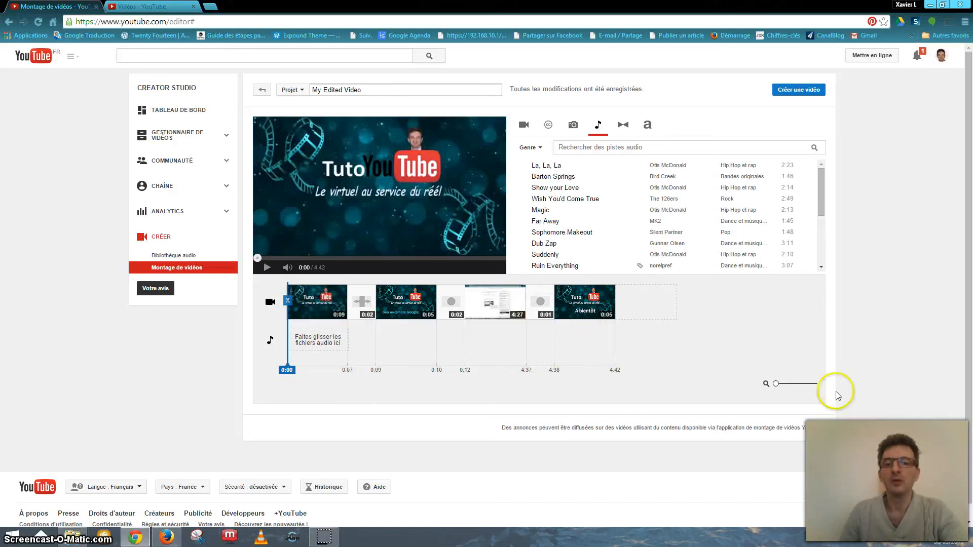
click(776, 385)
drag(799, 388, 820, 391)
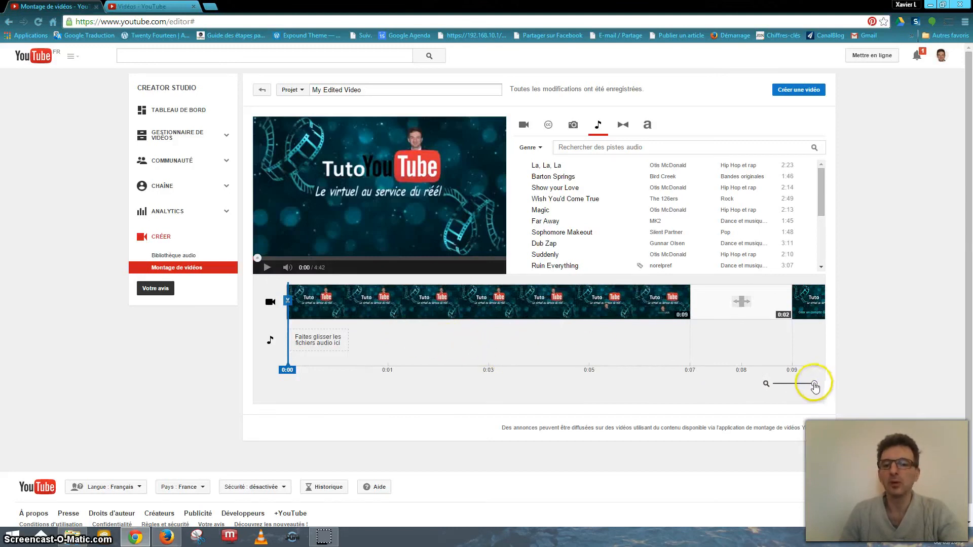
drag(815, 388, 800, 388)
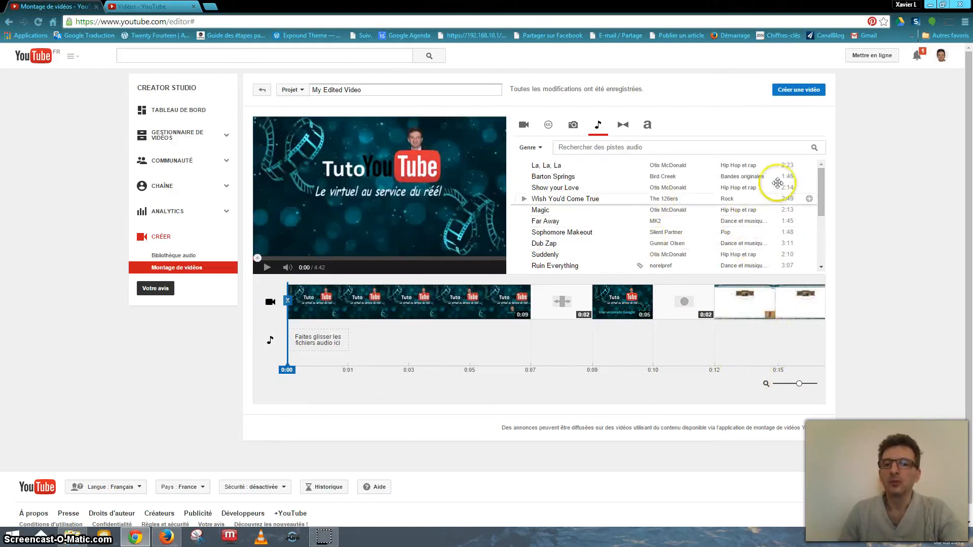
Preview an audio track from the music library
click(525, 177)
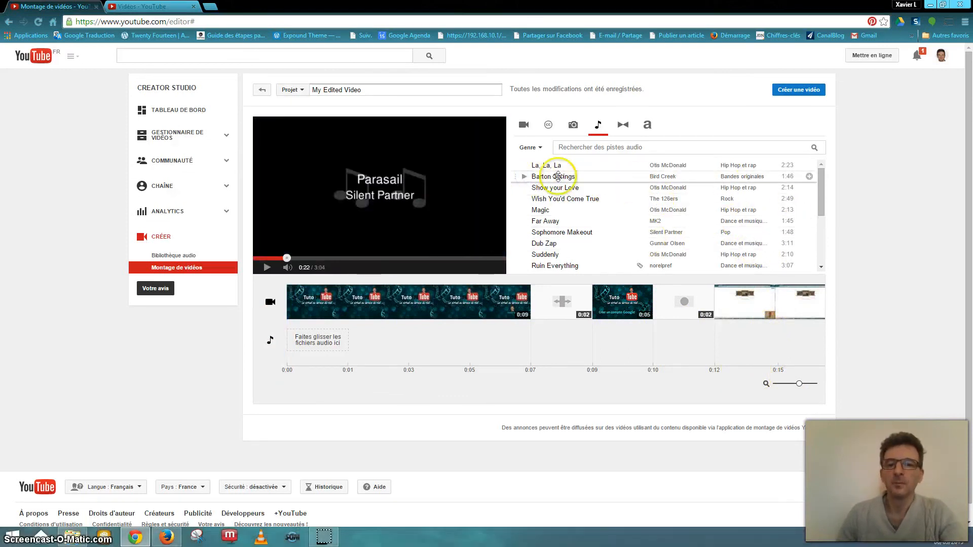
Preview the Barton Springs track and filter the audio library to the Rock genre
click(525, 178)
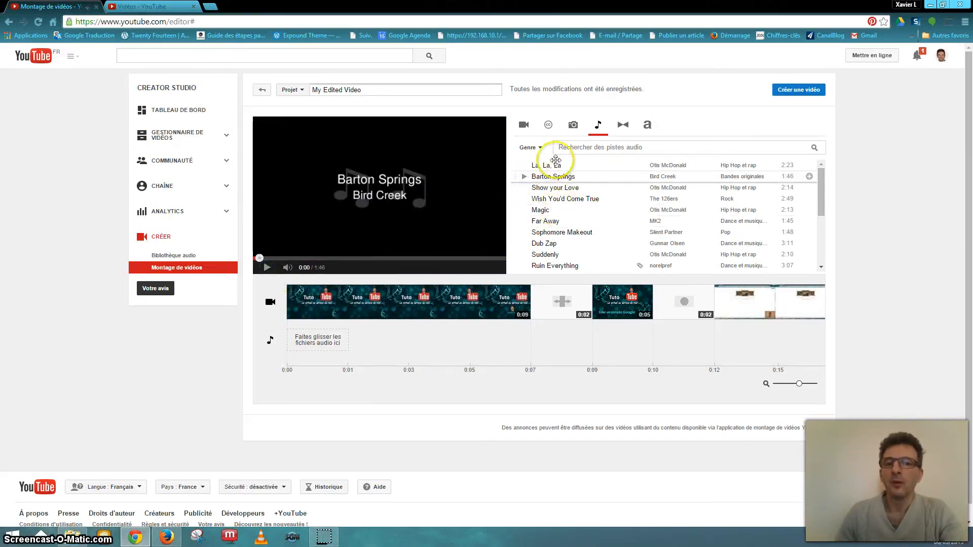
click(541, 150)
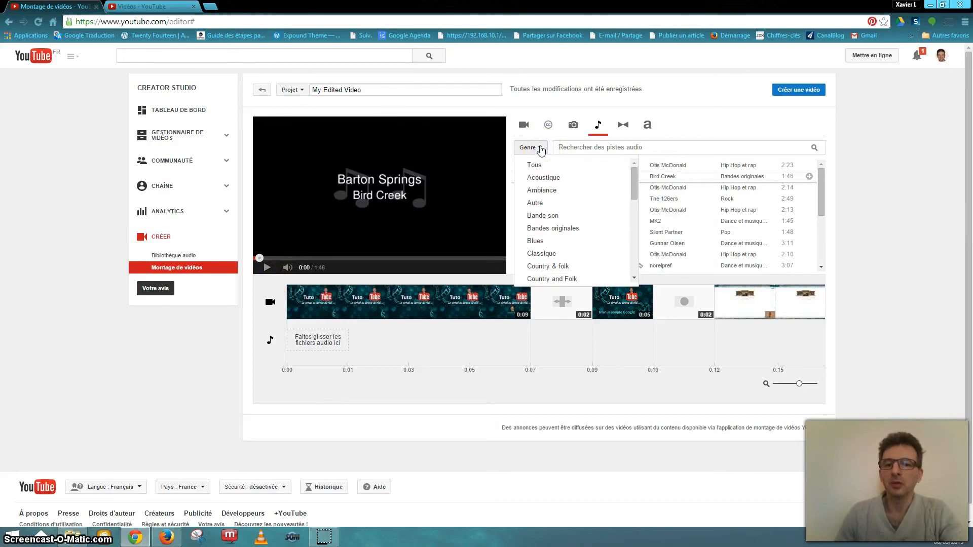
scroll(558, 208, down, 1)
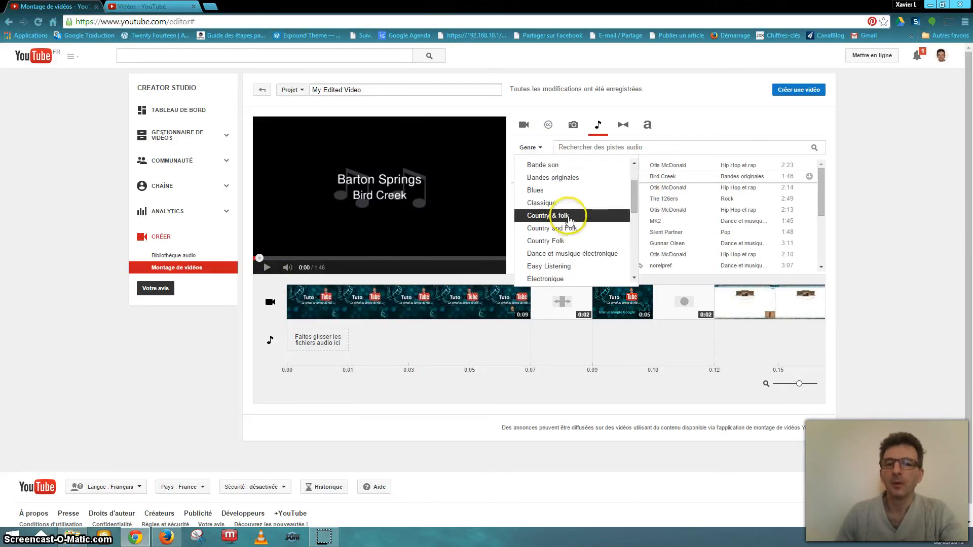
scroll(570, 223, down, 3)
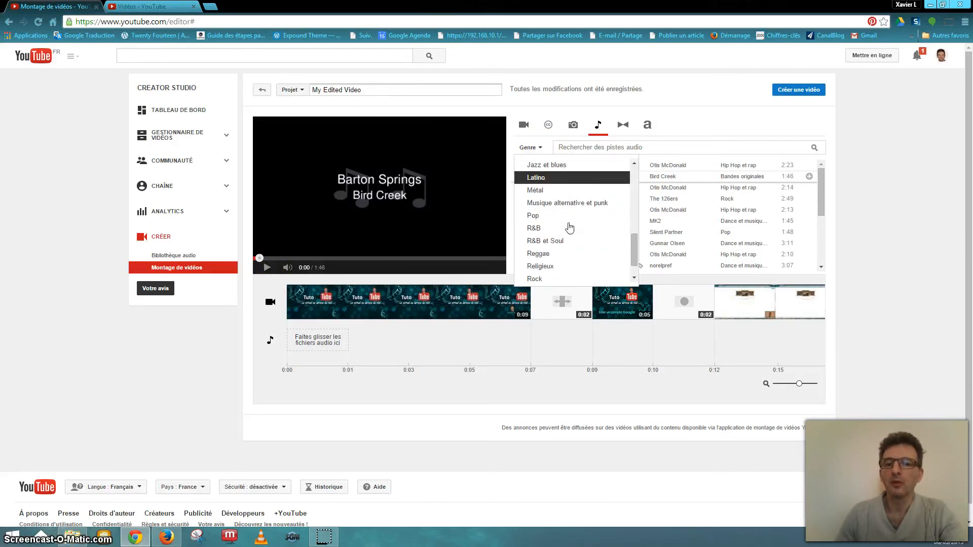
scroll(569, 218, down, 1)
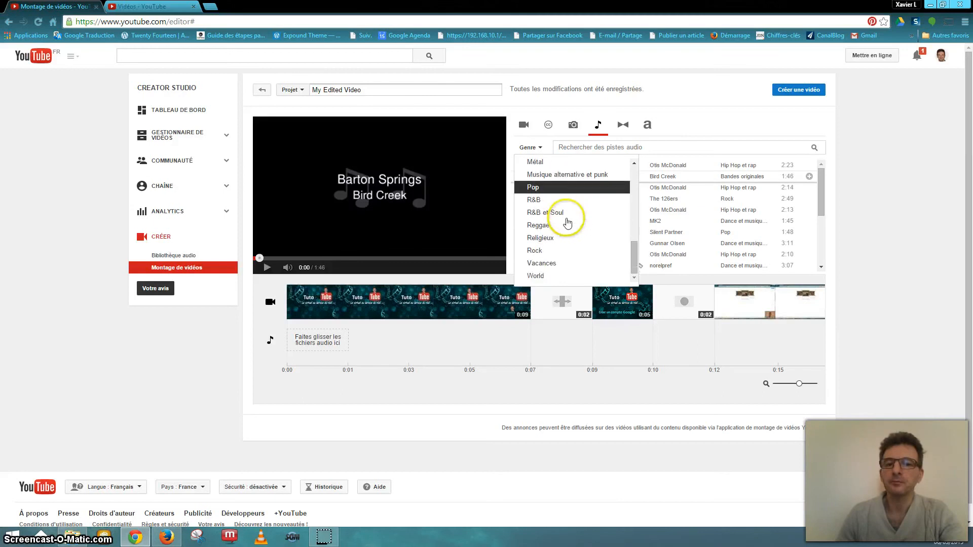
click(565, 253)
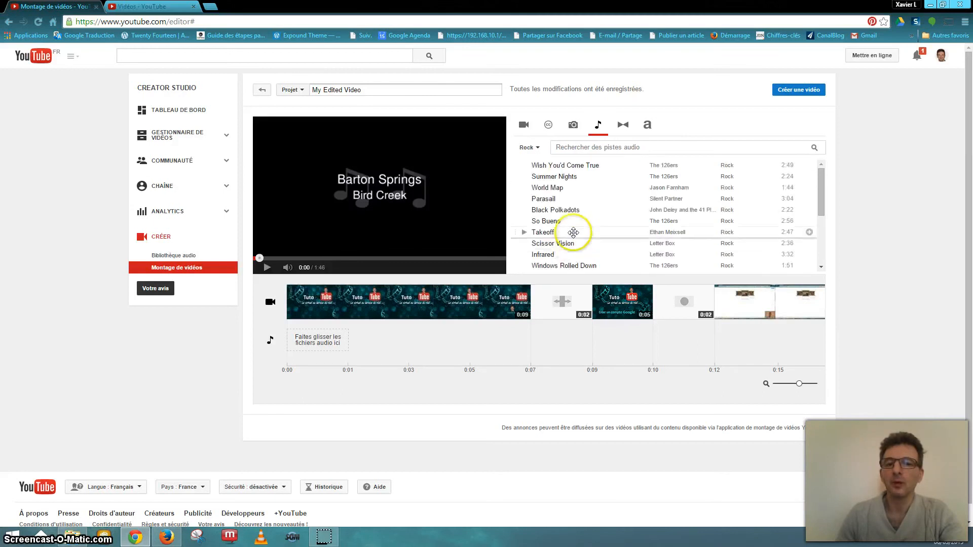
Preview the Parasail track by Silent Partner and add it to the montage's audio track
click(525, 200)
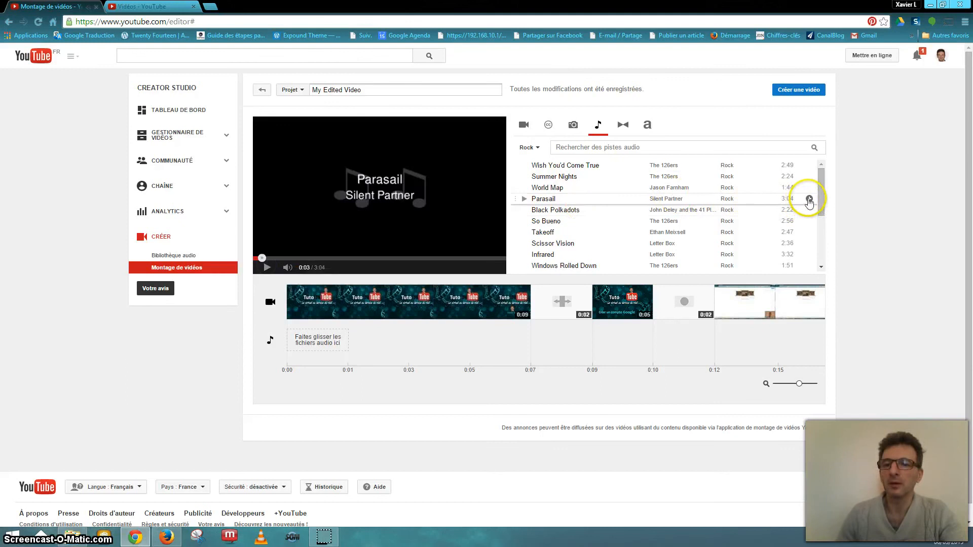
drag(810, 201, 439, 342)
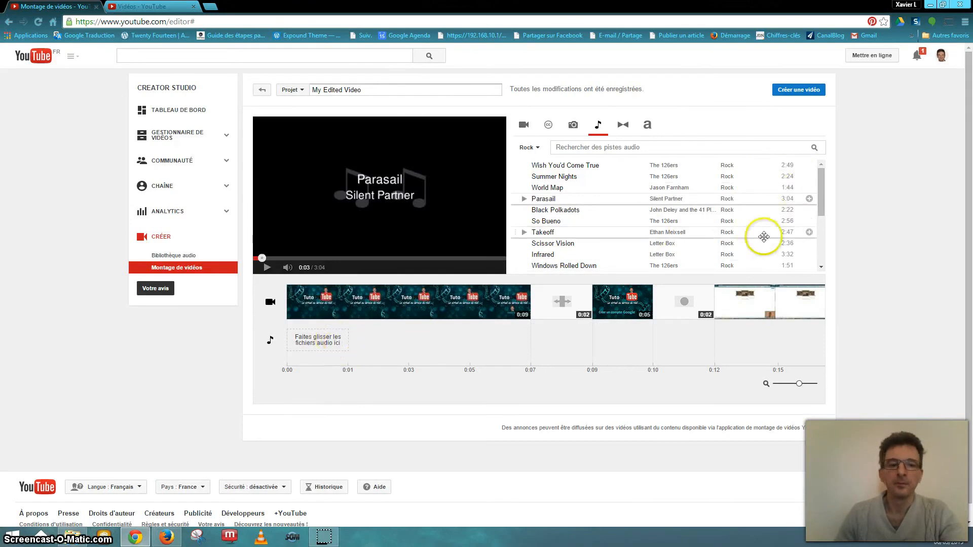
click(810, 199)
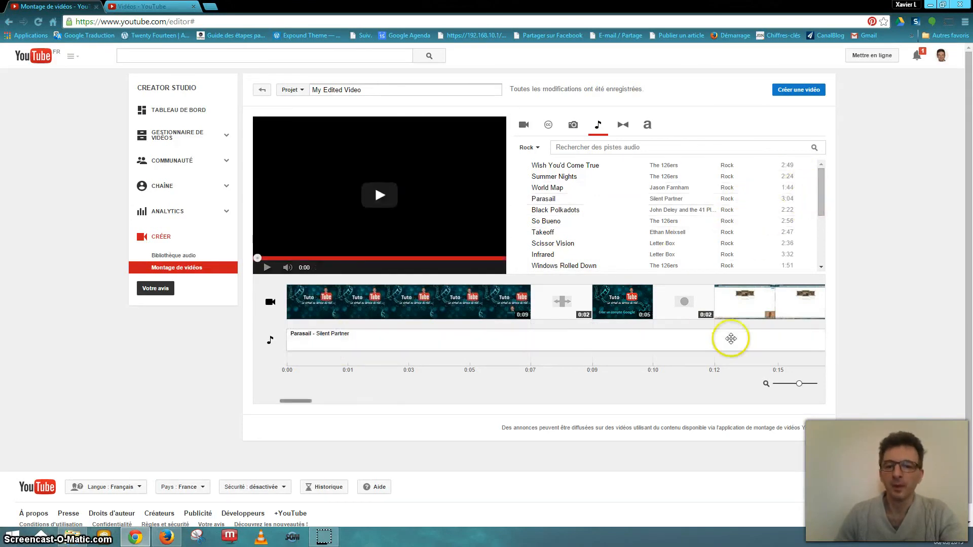
Shorten the Parasail track on the timeline to 0:10 so that it ends with the title image
drag(797, 385, 783, 388)
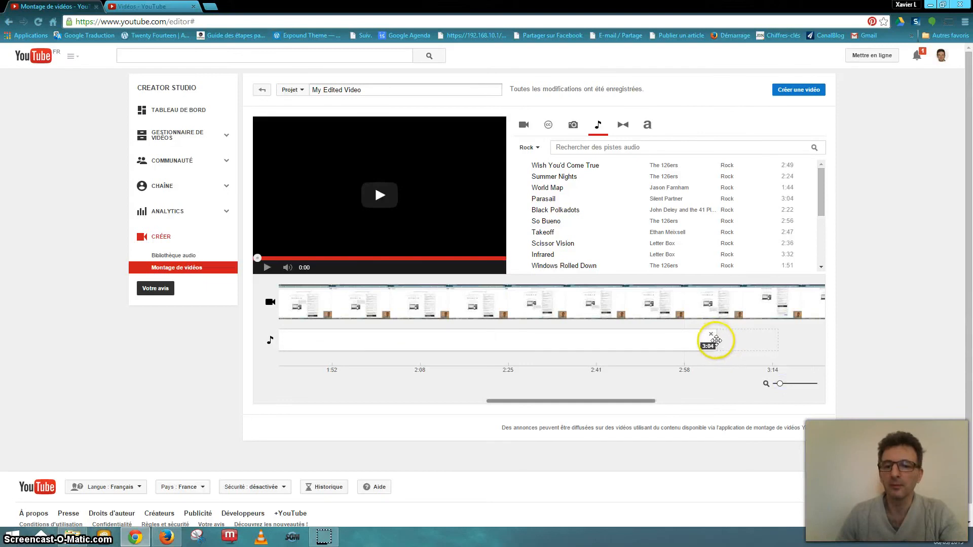
drag(715, 340, 360, 325)
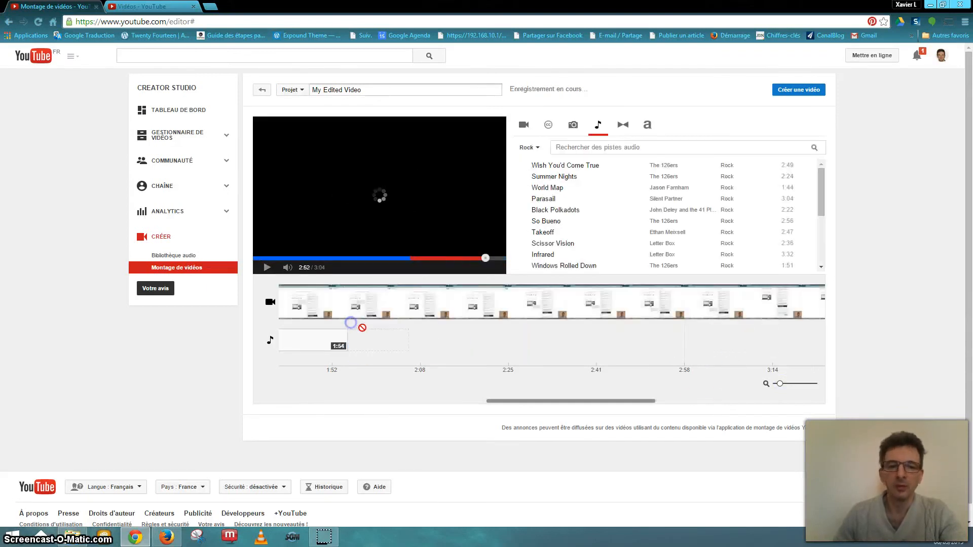
mouse_move(780, 384)
mouse_down()
mouse_move(793, 388)
mouse_move(763, 384)
mouse_up()
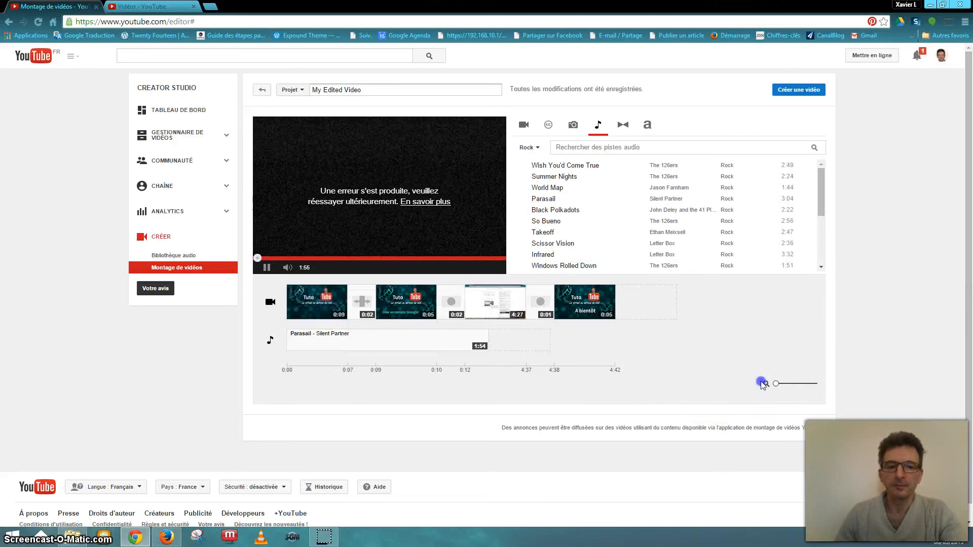
click(486, 340)
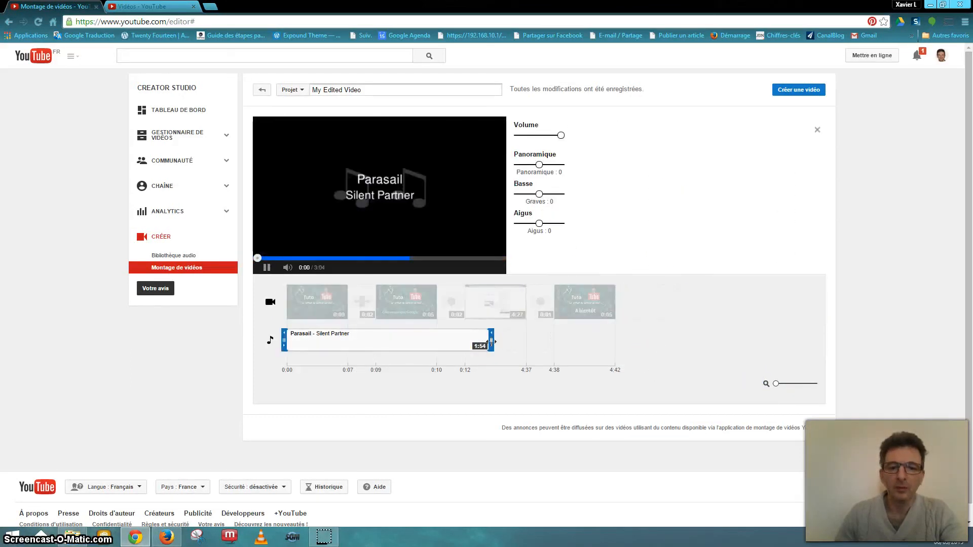
drag(491, 342, 438, 333)
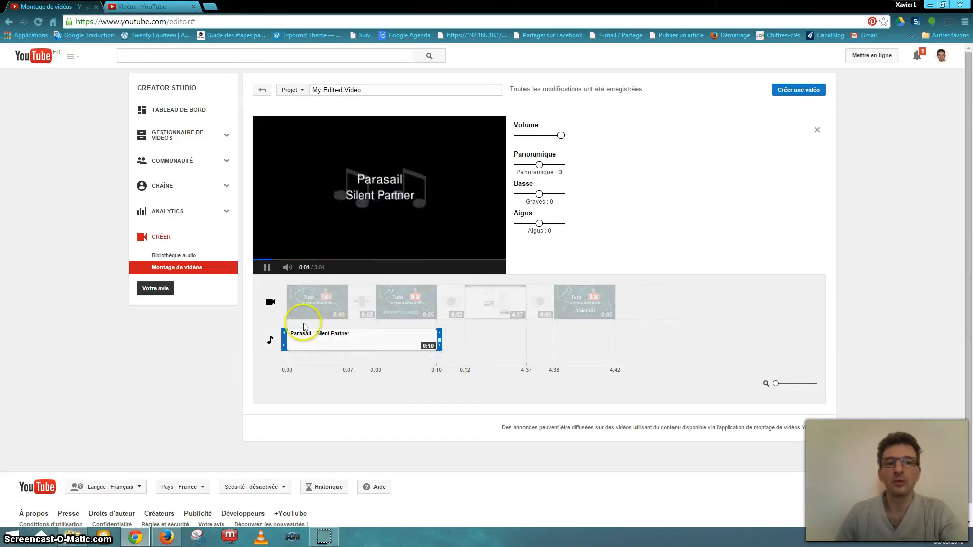
Stop the playback and lower the Parasail track's volume to about two thirds of the slider range
click(266, 265)
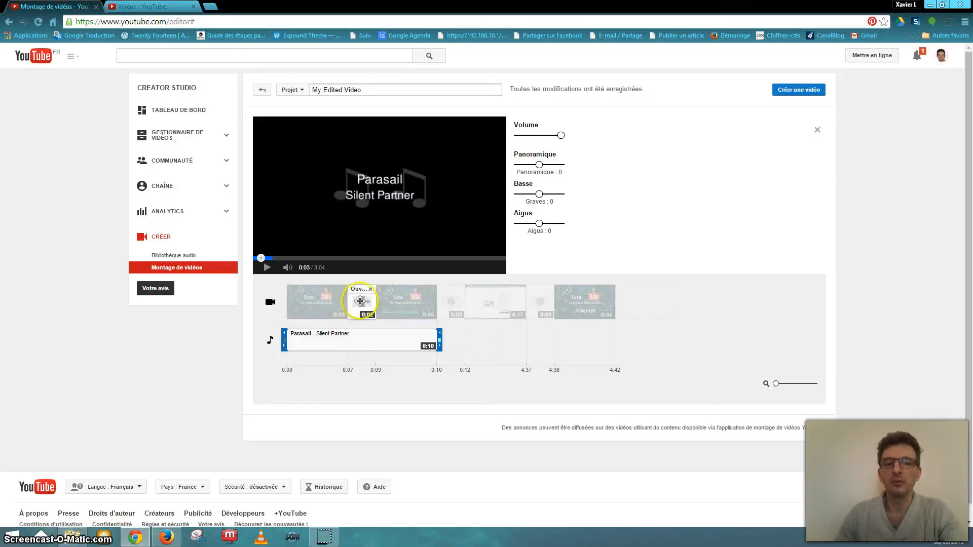
click(559, 136)
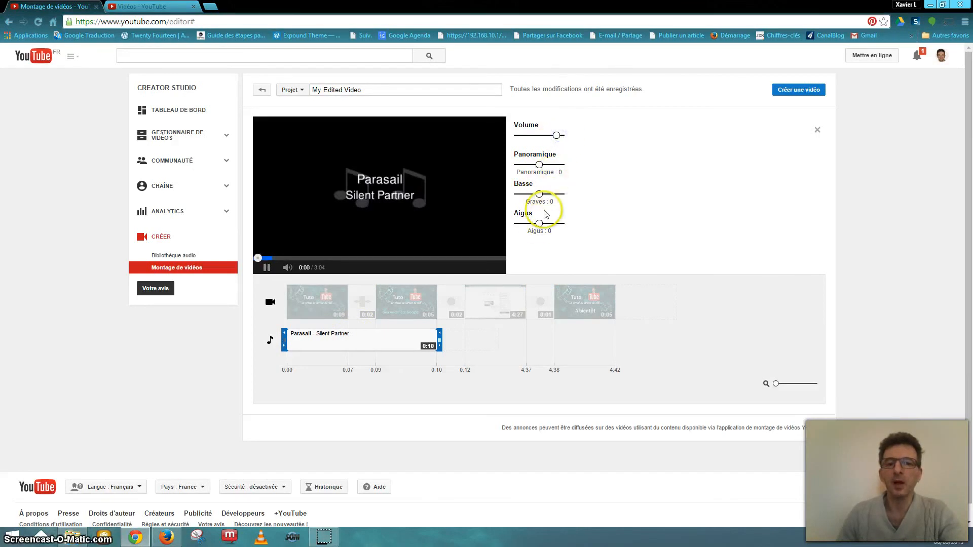
click(555, 134)
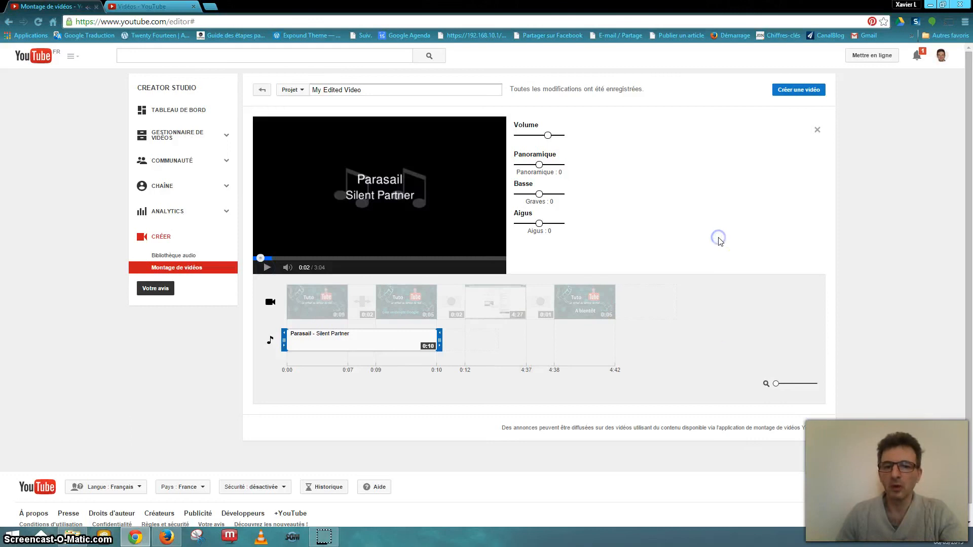
click(713, 329)
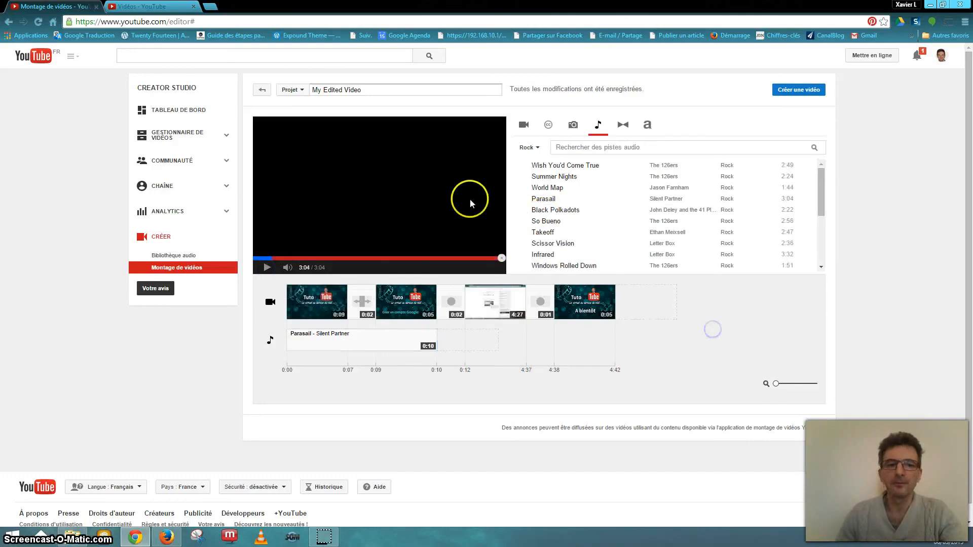
Compare the audio settings of the youtubeintro clip with those of the Parasail track
click(524, 126)
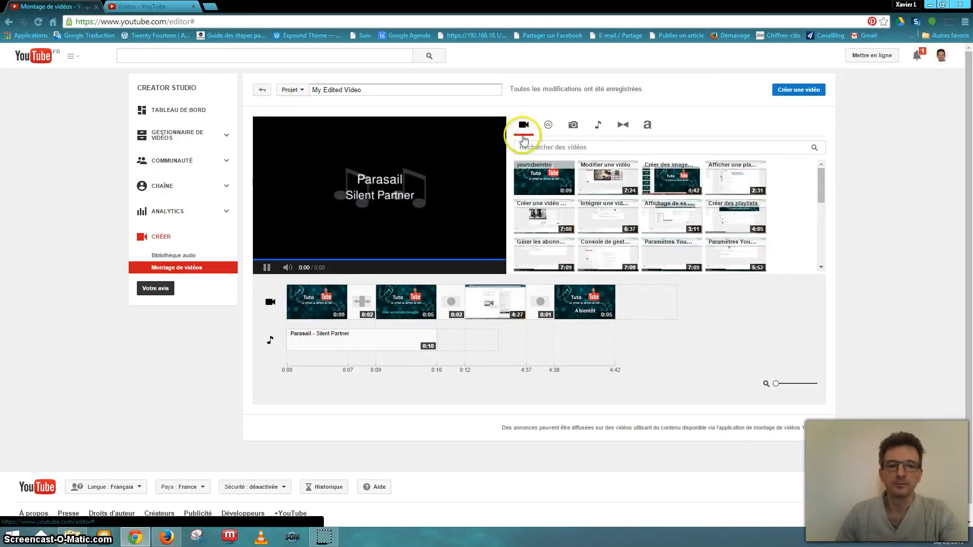
click(270, 268)
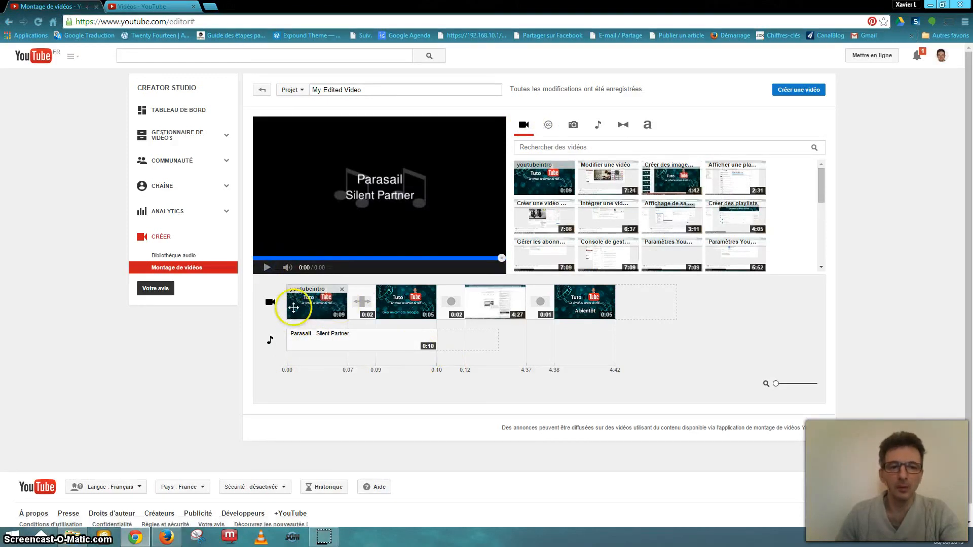
click(298, 306)
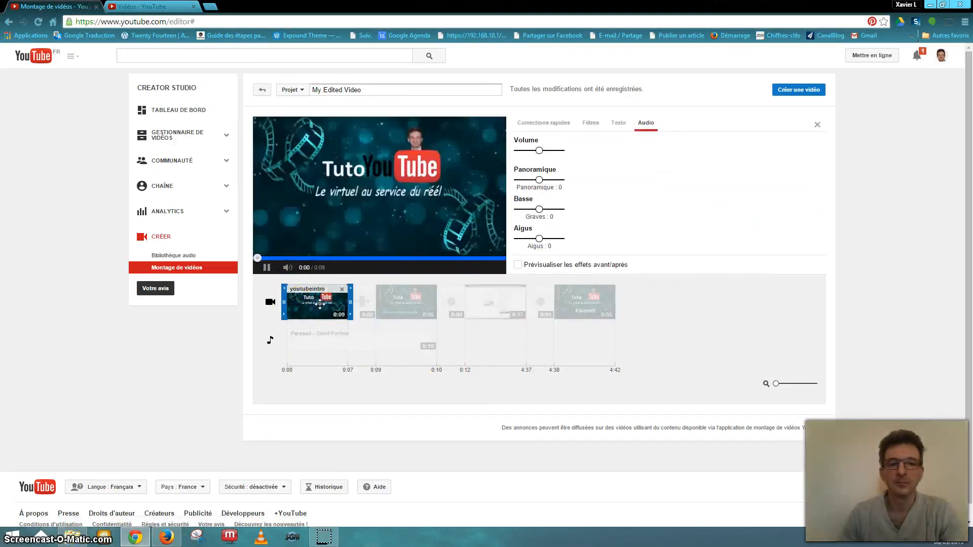
click(266, 274)
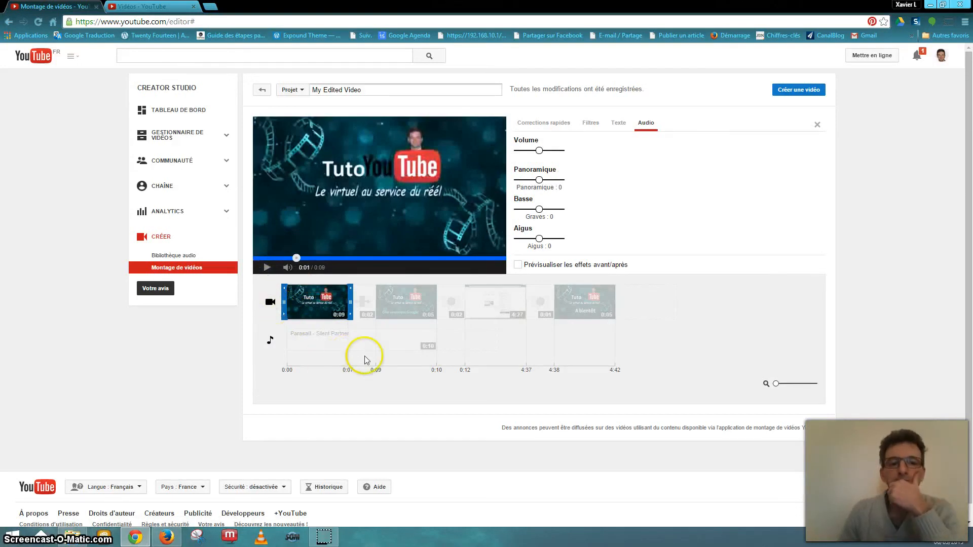
click(338, 344)
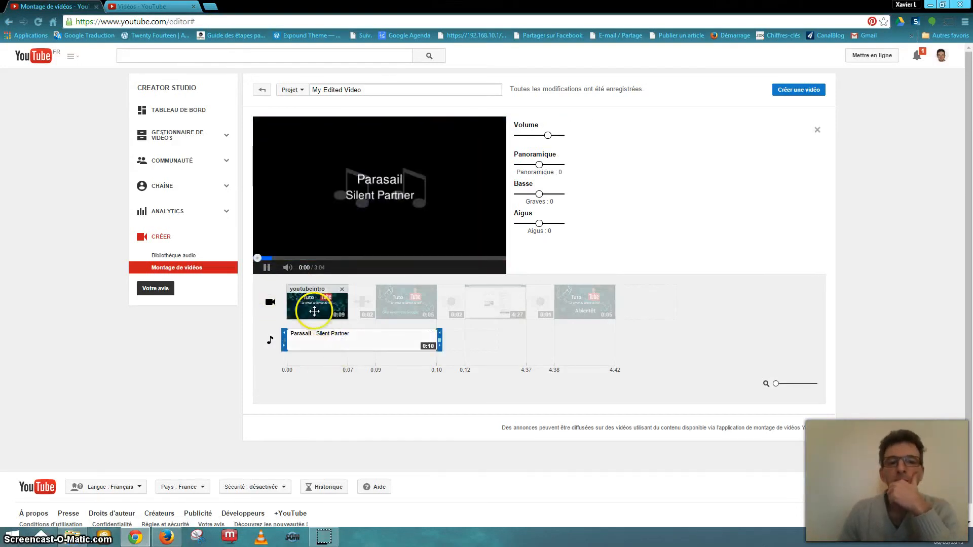
click(266, 268)
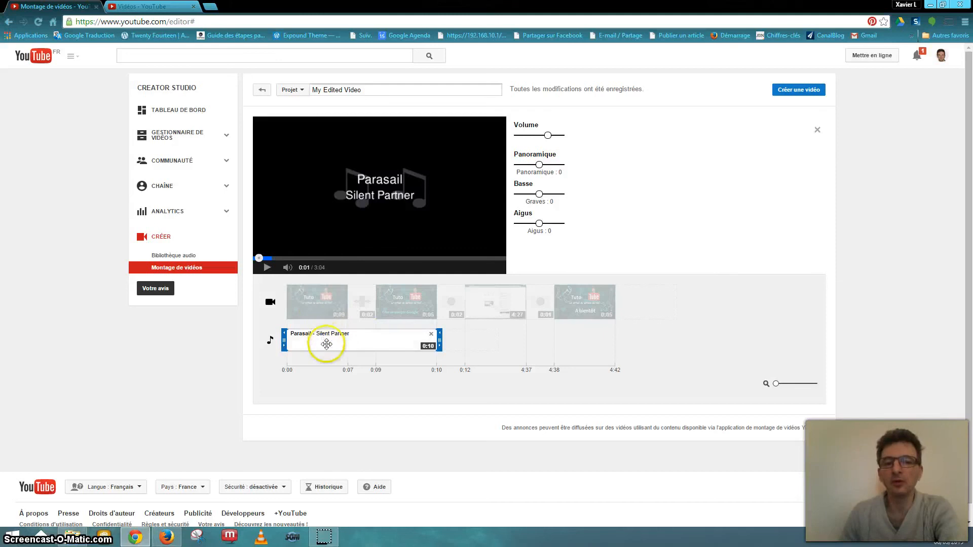
Reduce the youtubeintro clip's volume slightly below the middle of the slider range
click(312, 306)
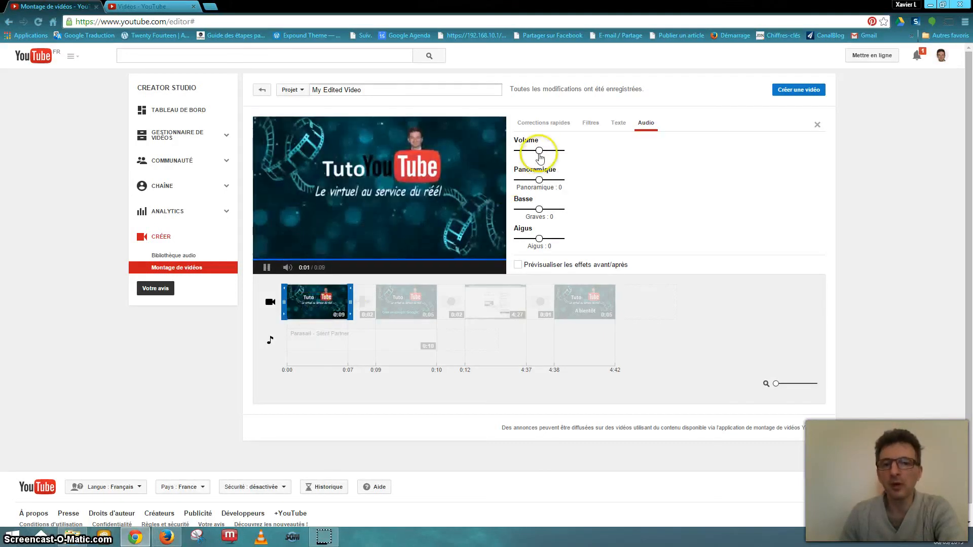
drag(530, 153, 537, 154)
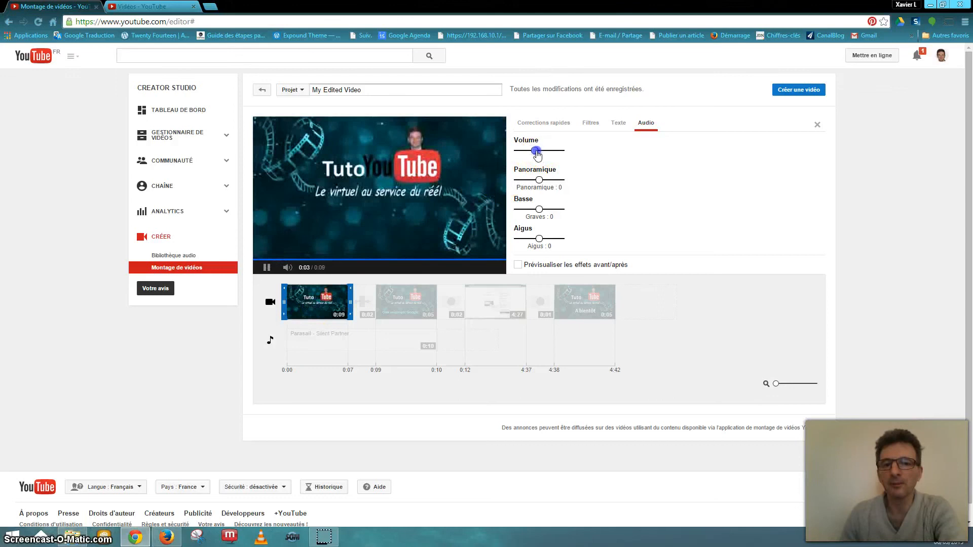
Check the Parasail track's audio settings and the options of the Cercle transition after the title image
click(322, 336)
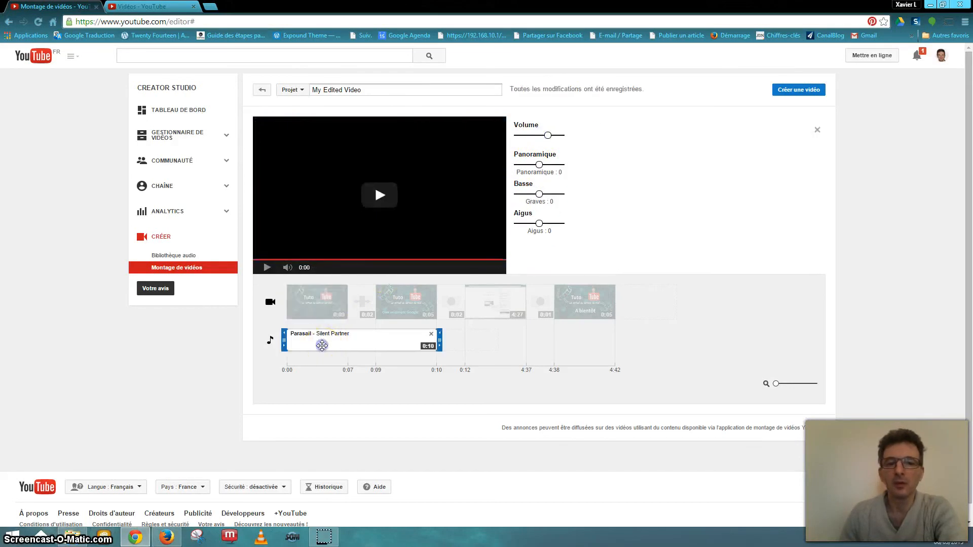
click(265, 268)
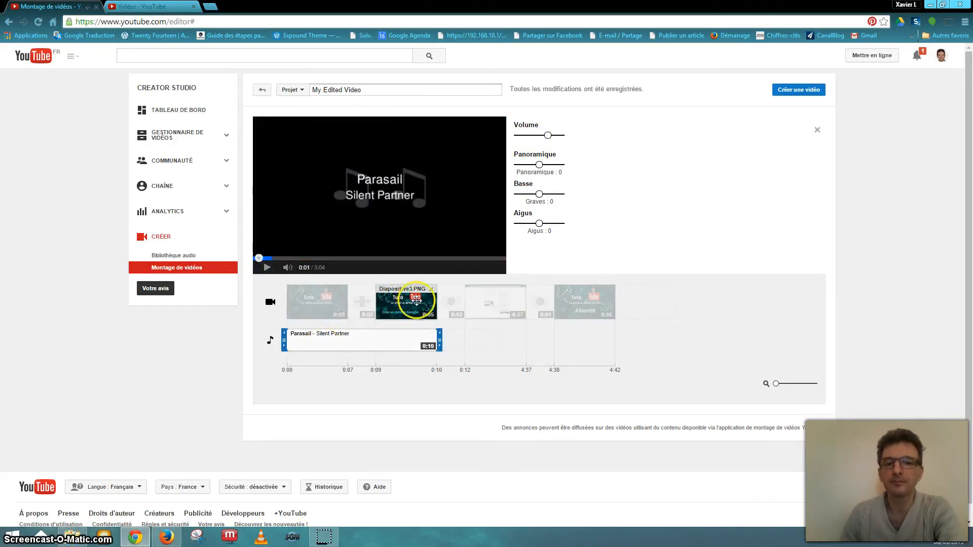
click(451, 304)
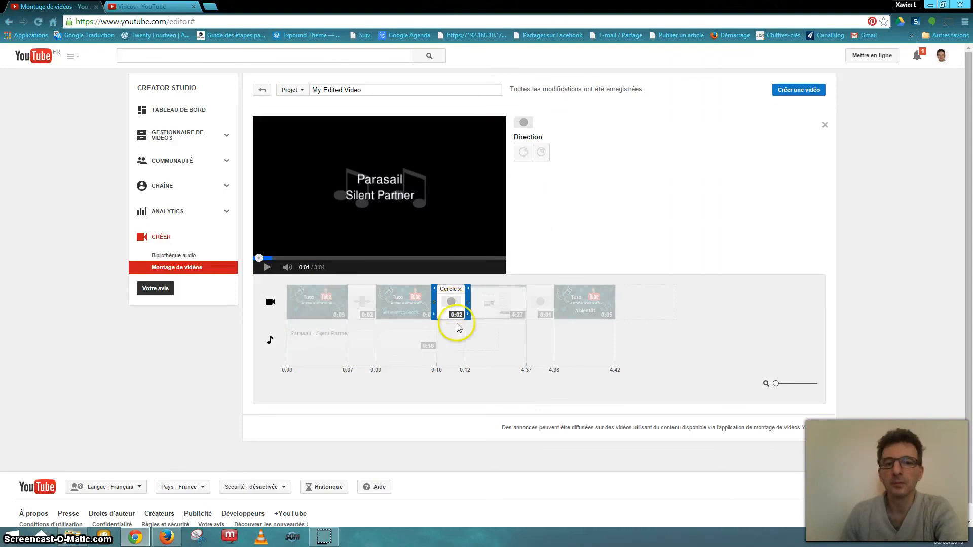
click(425, 349)
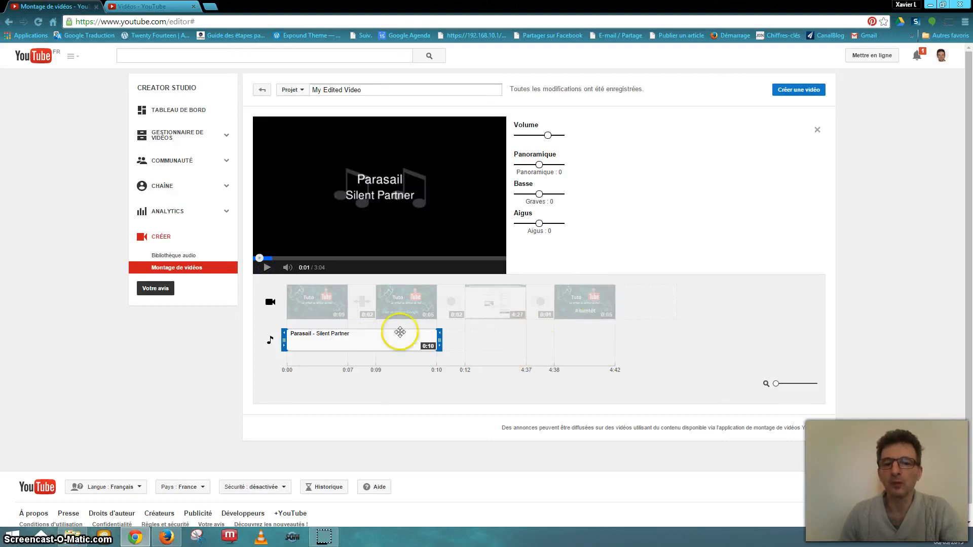
click(268, 303)
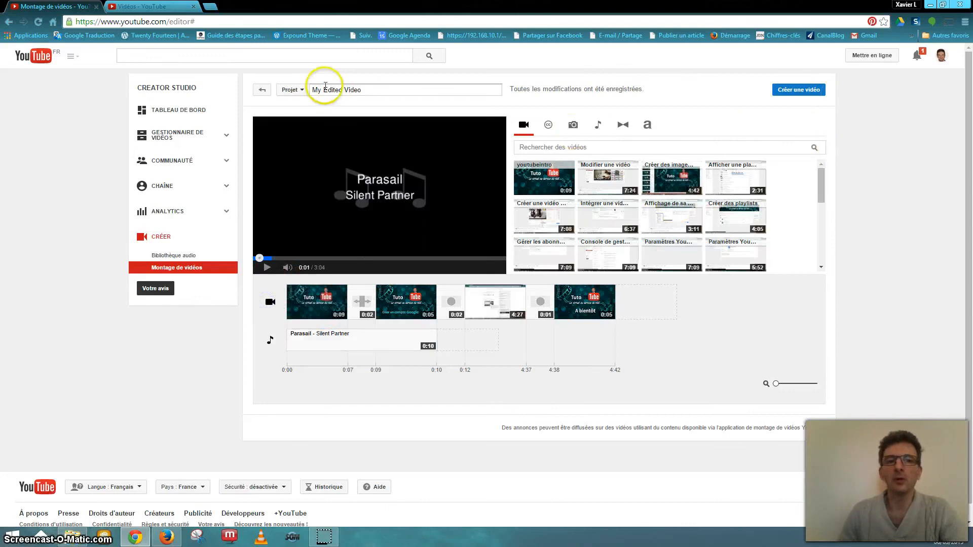
Rename the project as "Créer un compte google" and create the video from the montage
drag(374, 91, 249, 85)
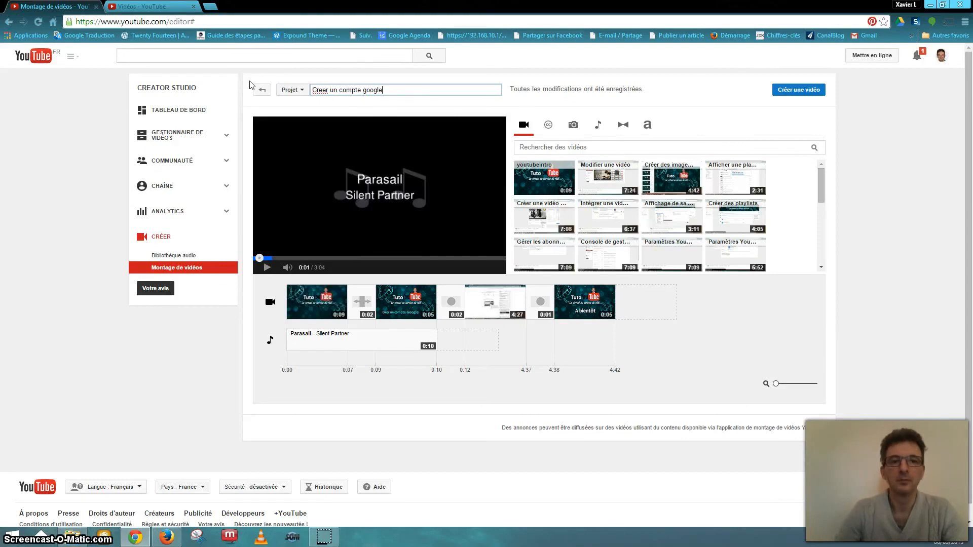
right_click(322, 94)
click(337, 97)
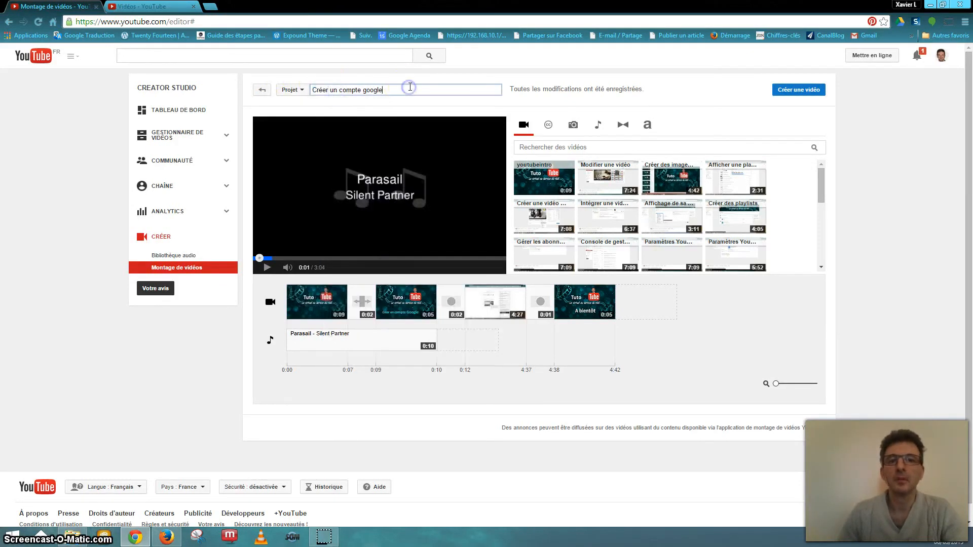
click(784, 93)
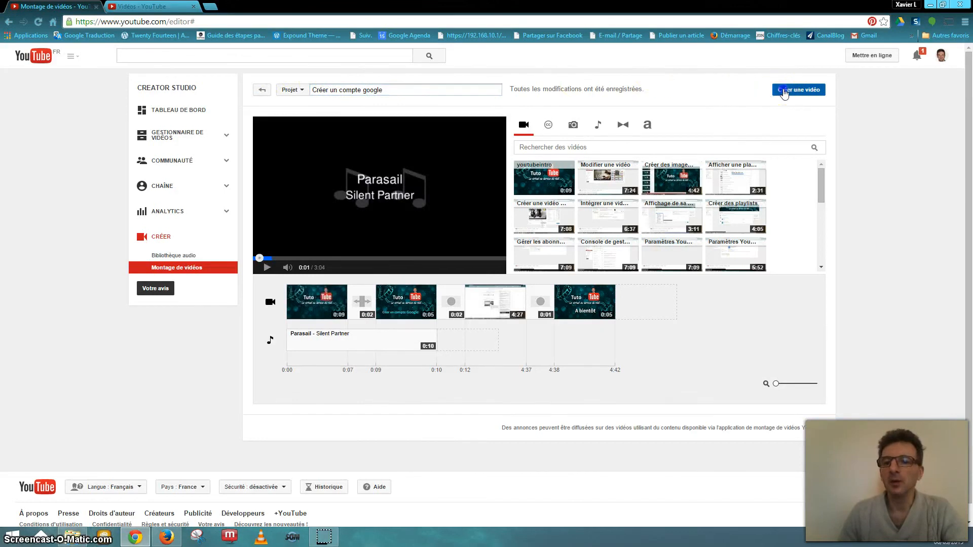